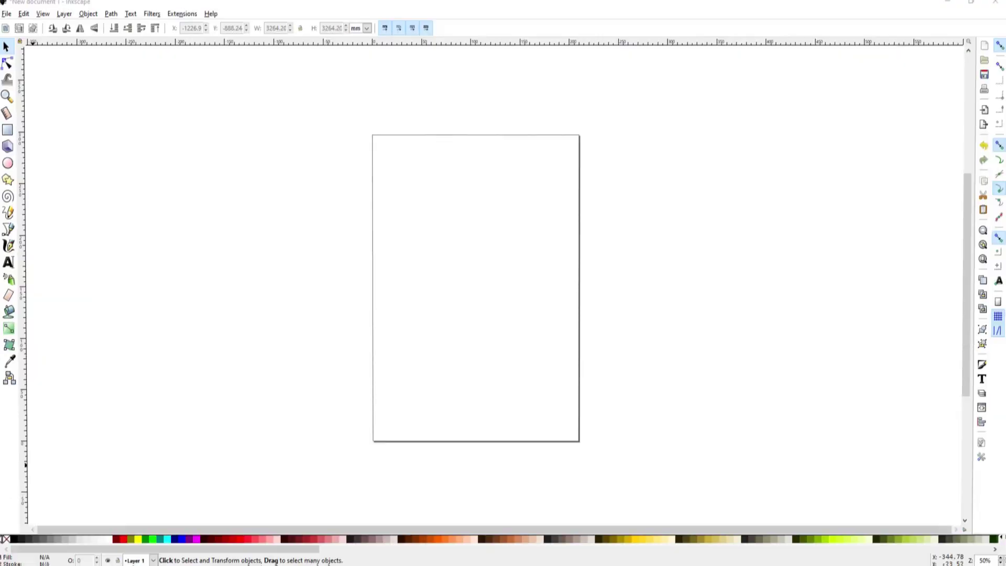
Step: Drop Vidyuu Logo.png onto the Inkscape canvas, embed it, and move it over the page
drag(0, 106, 168, 105)
click(111, 242)
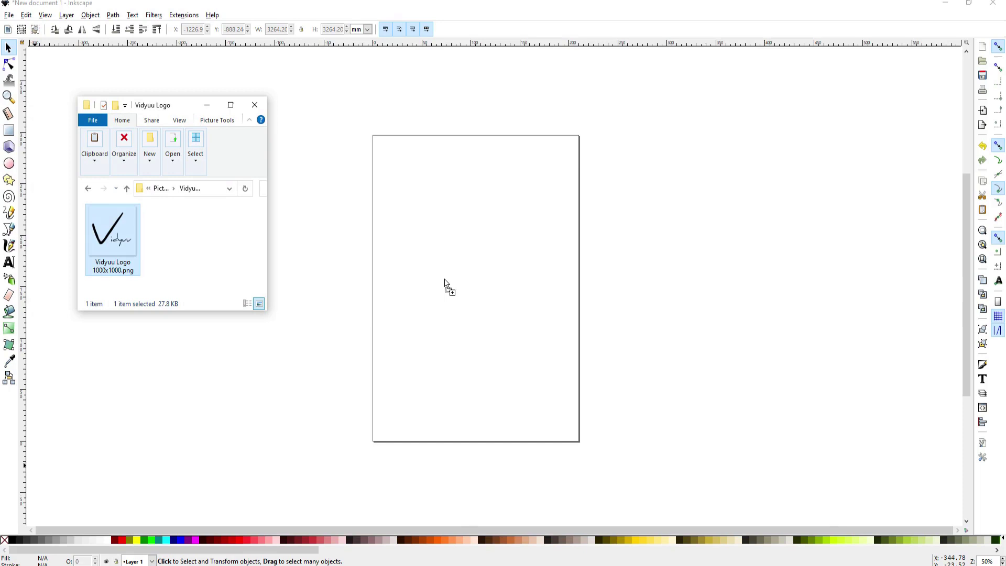
drag(444, 283, 445, 284)
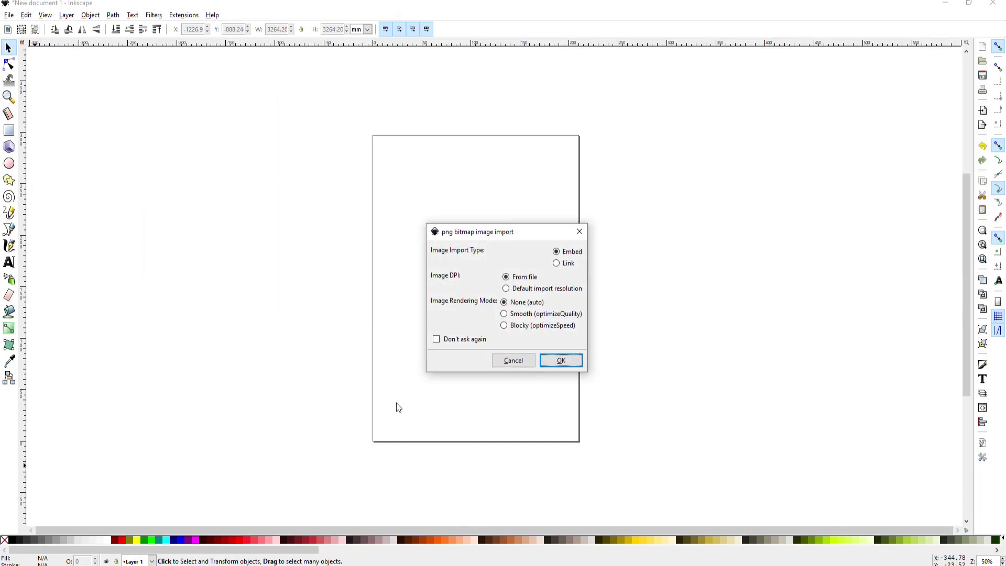
click(560, 360)
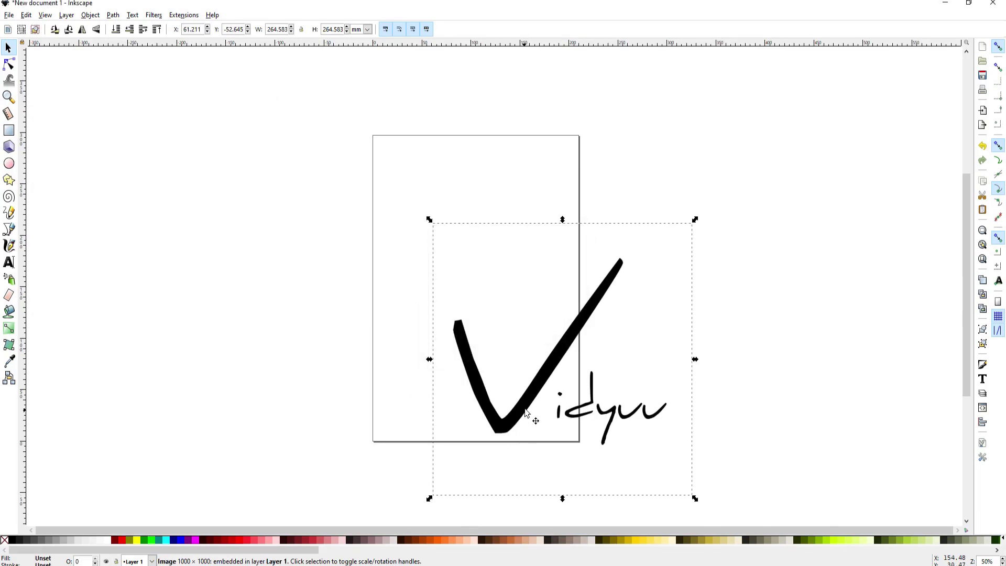
drag(526, 408, 436, 303)
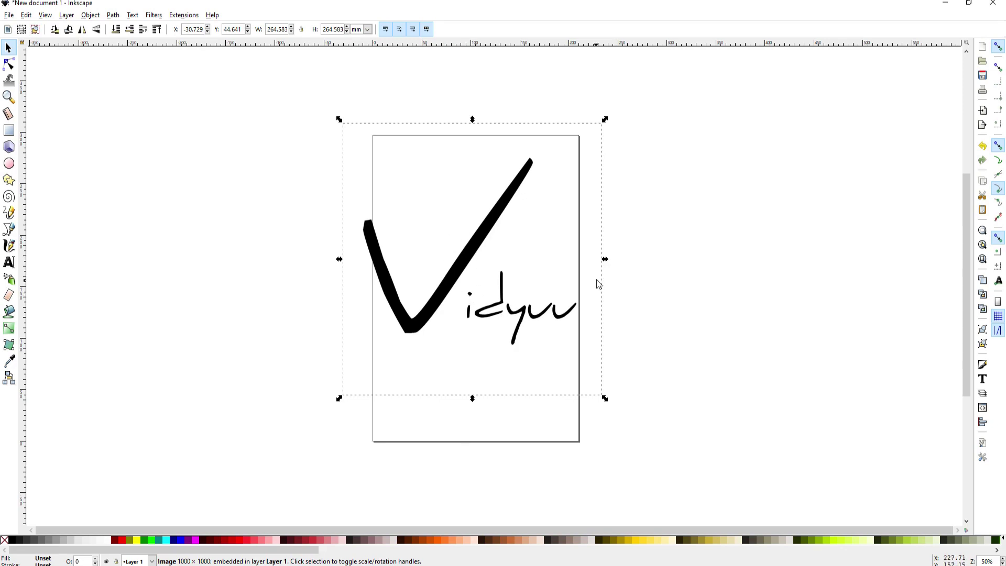
scroll(667, 268, down, 6)
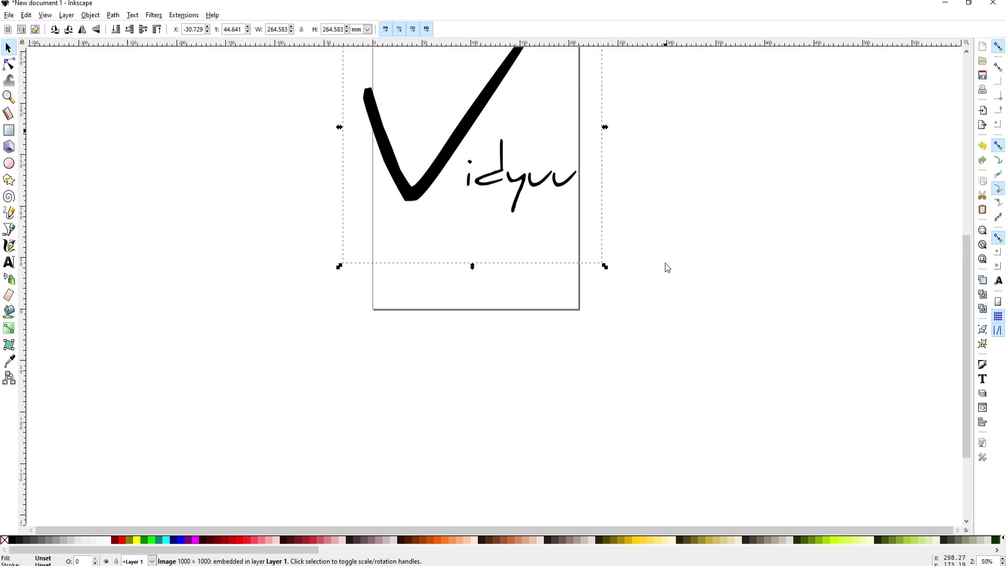
scroll(667, 268, up, 6)
scroll(667, 268, down, 1)
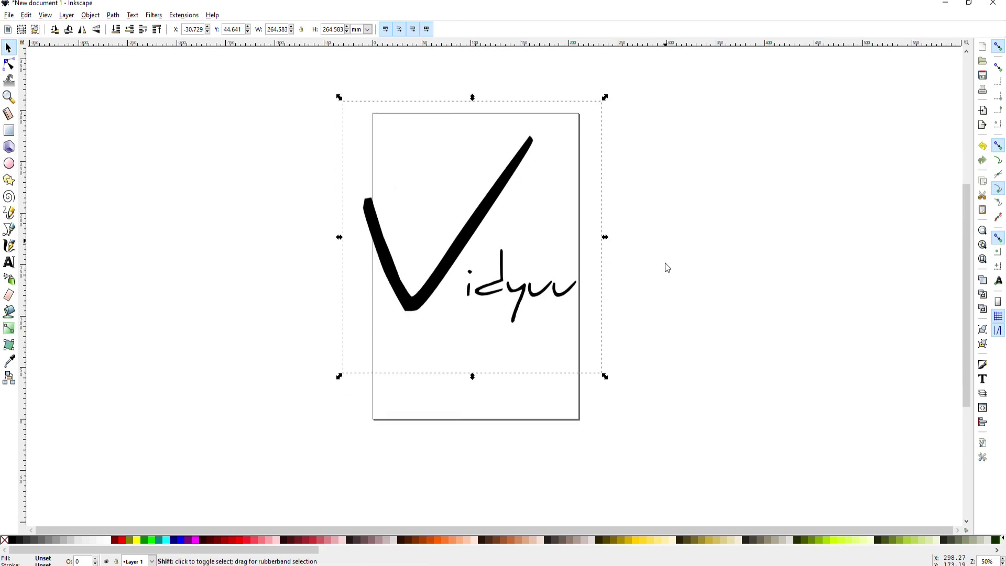
shift+scroll(667, 268, right, 4)
shift+scroll(667, 268, left, 7)
shift+scroll(667, 267, right, 3)
shift+scroll(667, 268, left, 1)
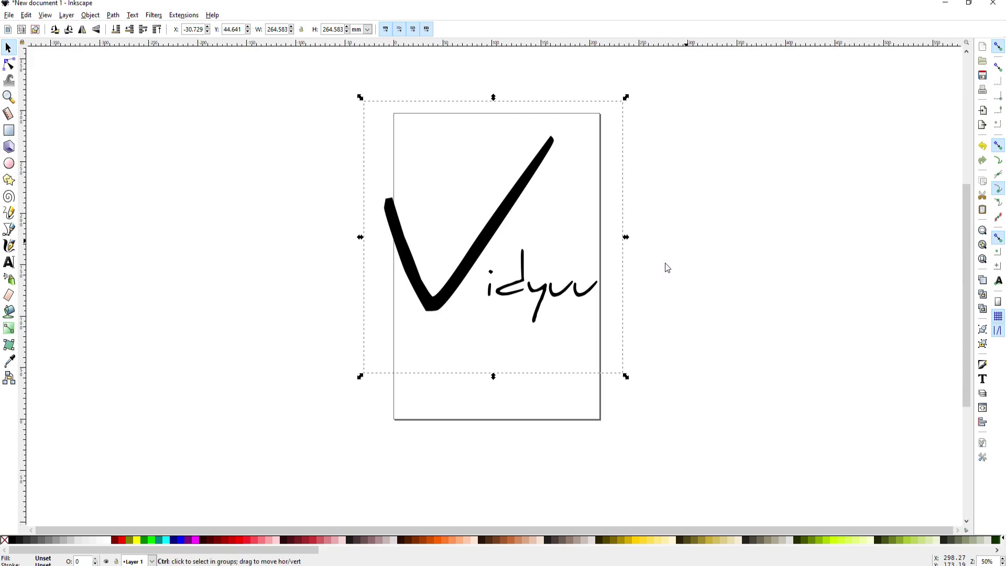
ctrl+scroll(667, 268, down, 4)
ctrl+scroll(667, 268, up, 3)
ctrl+scroll(667, 267, down, 6)
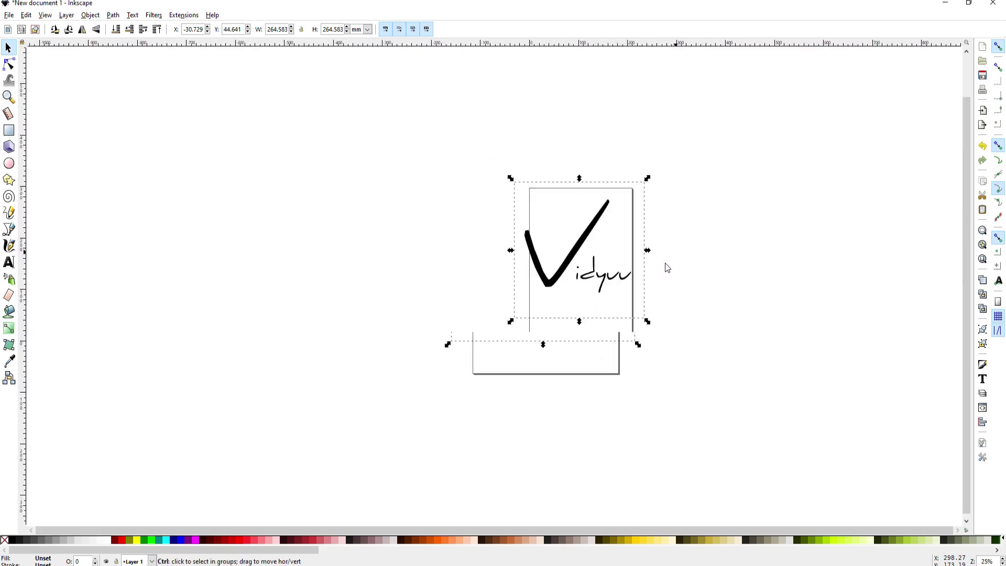
shift+scroll(667, 267, left, 1)
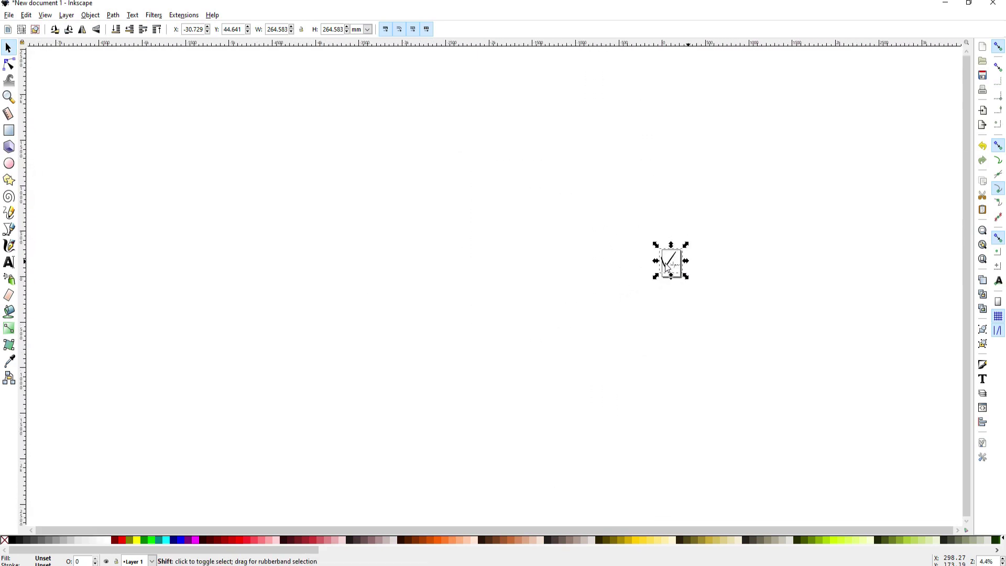
shift+scroll(665, 265, right, 8)
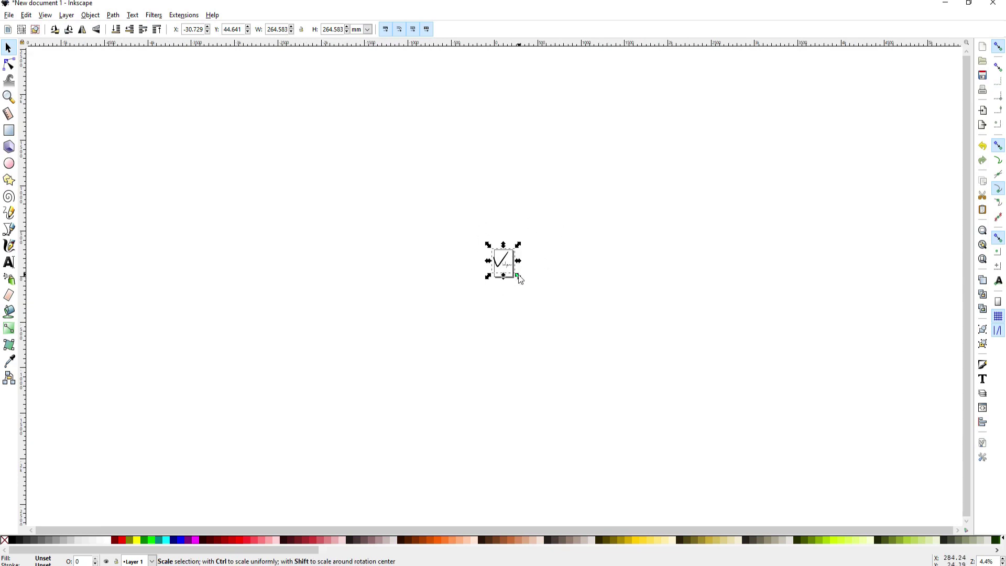
Step: Scale the logo image from 264.583 mm up to 4570.48 mm square and reposition it
mouse_move(519, 276)
mouse_down()
mouse_move(612, 366)
mouse_move(696, 313)
mouse_move(650, 442)
mouse_move(487, 476)
mouse_move(631, 457)
mouse_move(770, 394)
mouse_move(693, 302)
mouse_move(630, 410)
mouse_move(691, 472)
mouse_move(591, 379)
mouse_move(721, 488)
mouse_move(613, 388)
mouse_move(721, 474)
mouse_move(712, 474)
mouse_up()
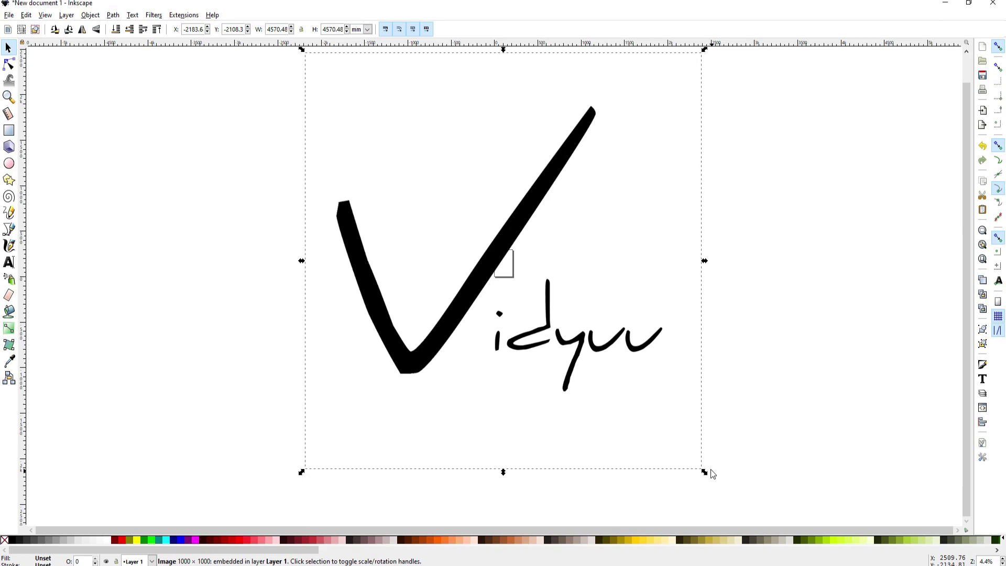
drag(495, 254, 484, 265)
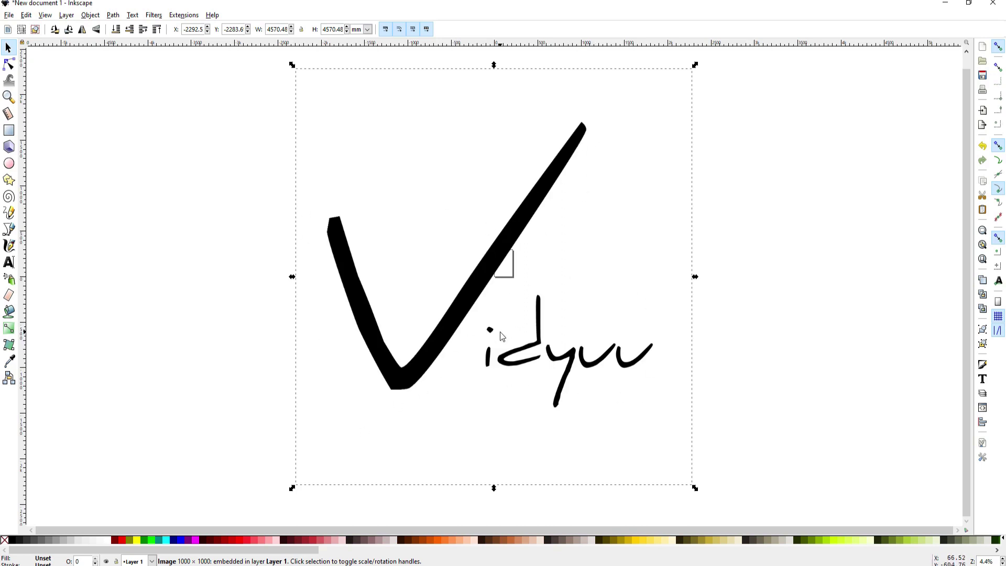
Step: Trace the logo bitmap at brightness cutoff 0.450 into a 126-node vector path
click(114, 15)
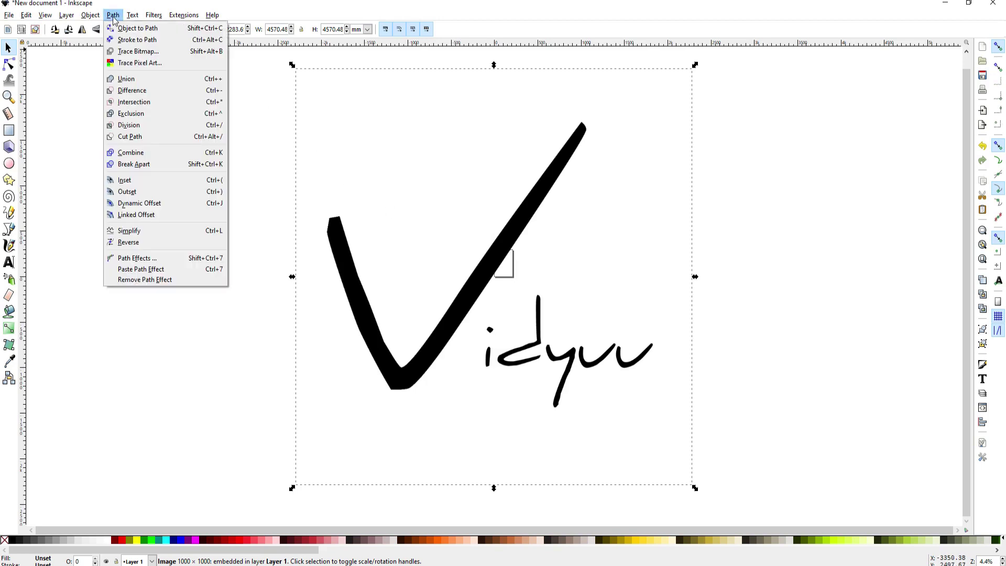
click(134, 52)
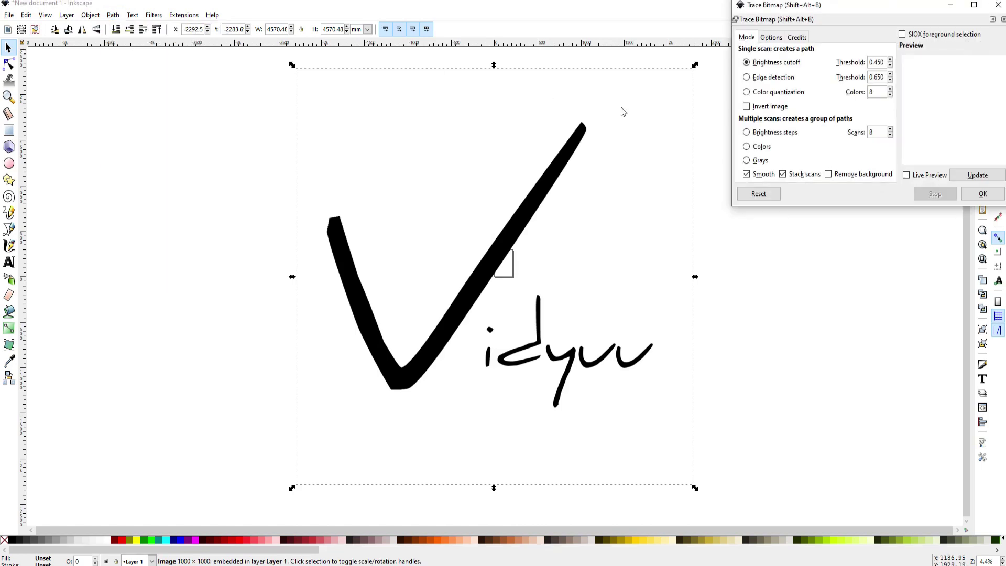
drag(889, 7, 839, 73)
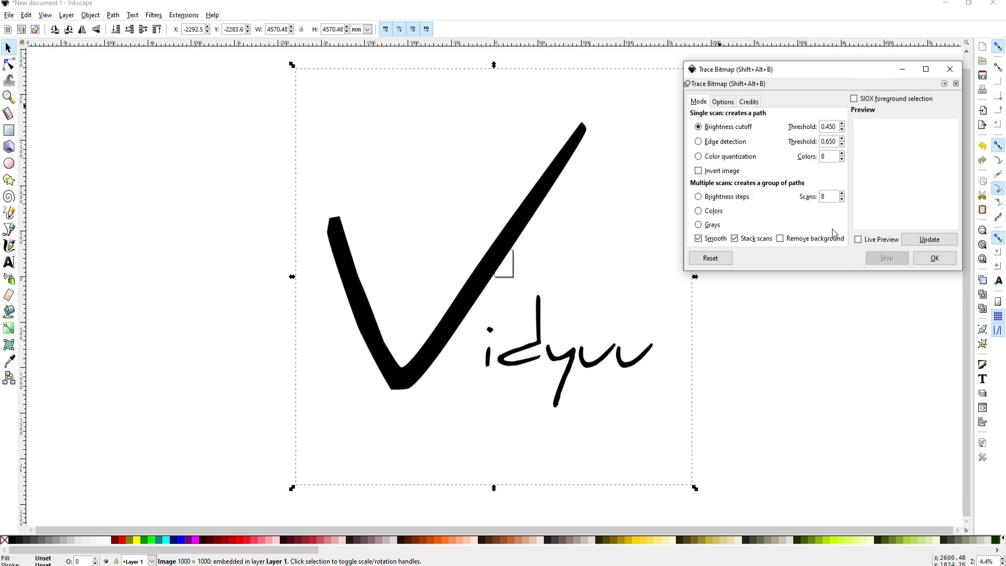
click(934, 258)
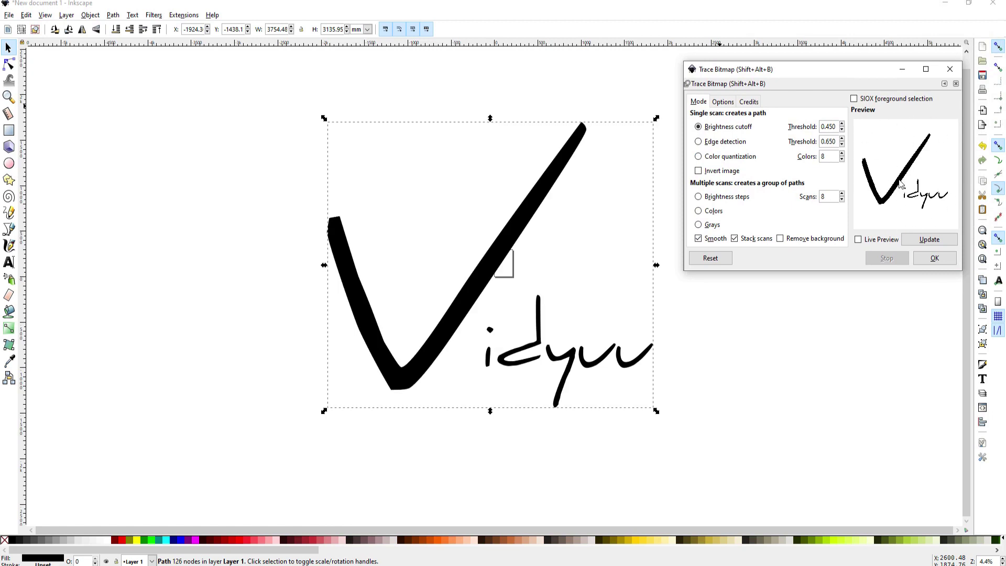
click(950, 69)
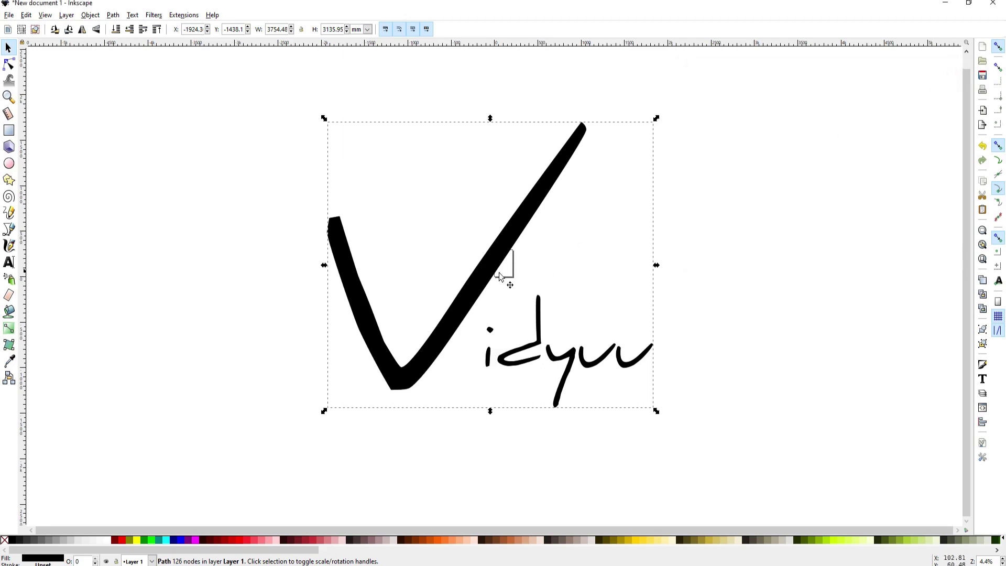
Step: Delete the original embedded bitmap and put the traced Vidyuu path back in its place
drag(482, 283, 257, 245)
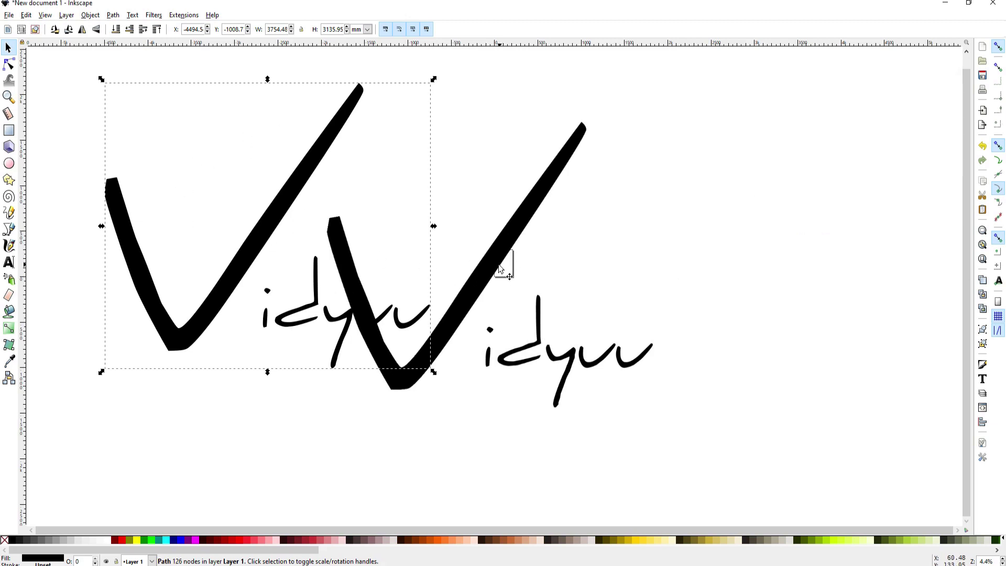
click(585, 270)
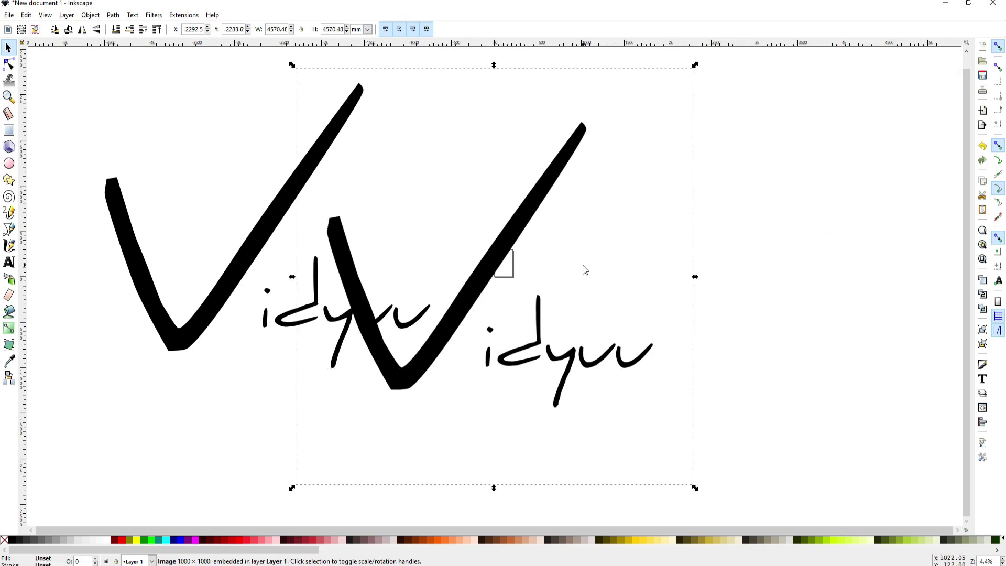
key(Delete)
drag(252, 242, 503, 272)
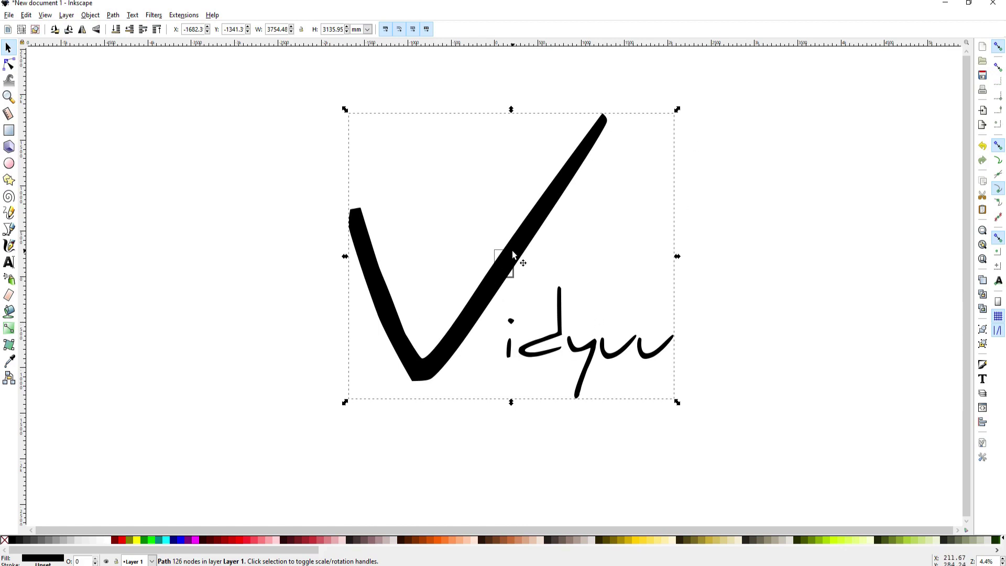
Step: Save the traced drawing as Inkscape SVG under the name 'Vidyuu Logo'
click(8, 15)
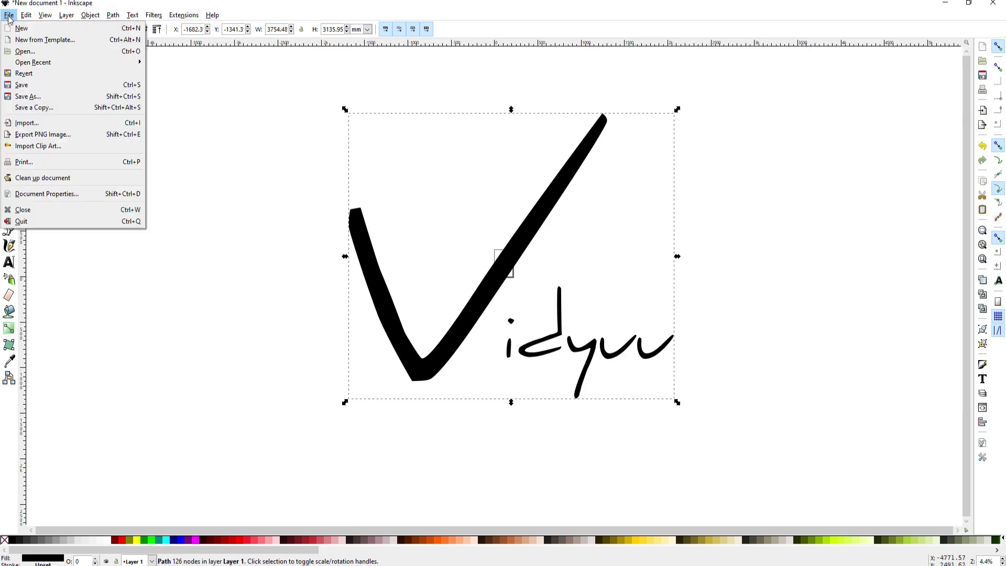
click(35, 87)
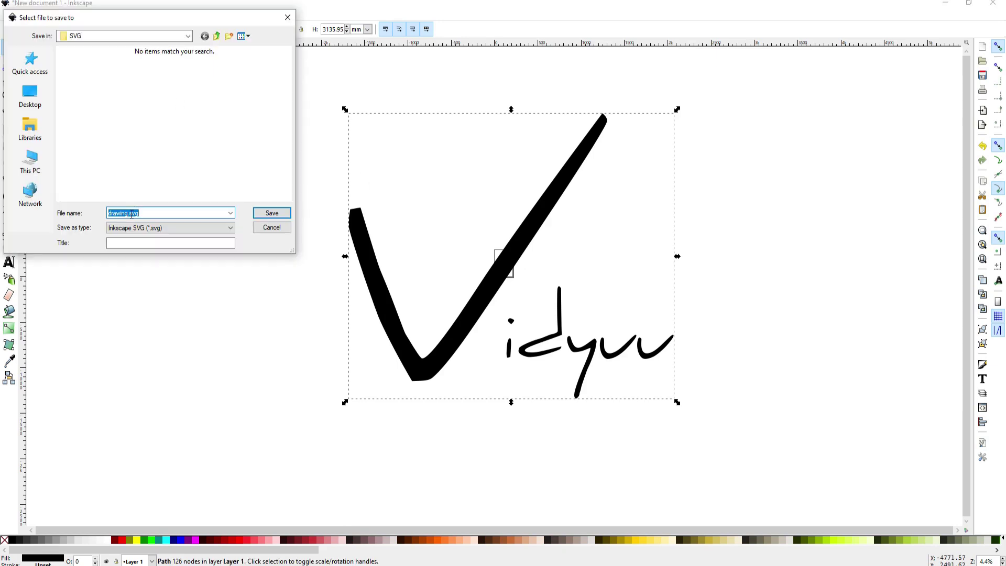
click(127, 214)
drag(112, 214, 108, 213)
text(Vidyuu Logo)
click(269, 214)
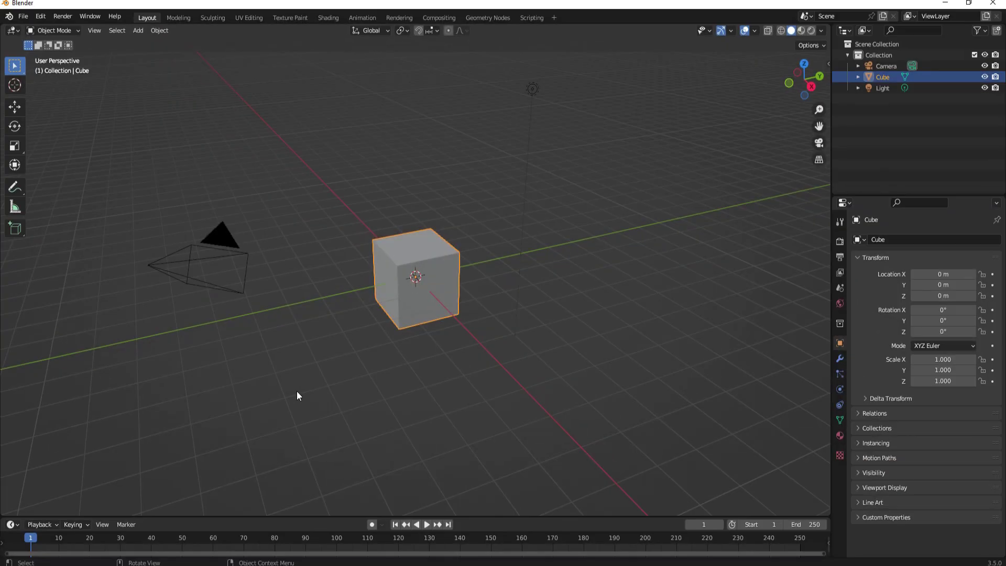
Step: Delete the default cube, camera and light, then import Vidyuu Logo.svg as curves
key(a)
key(Delete)
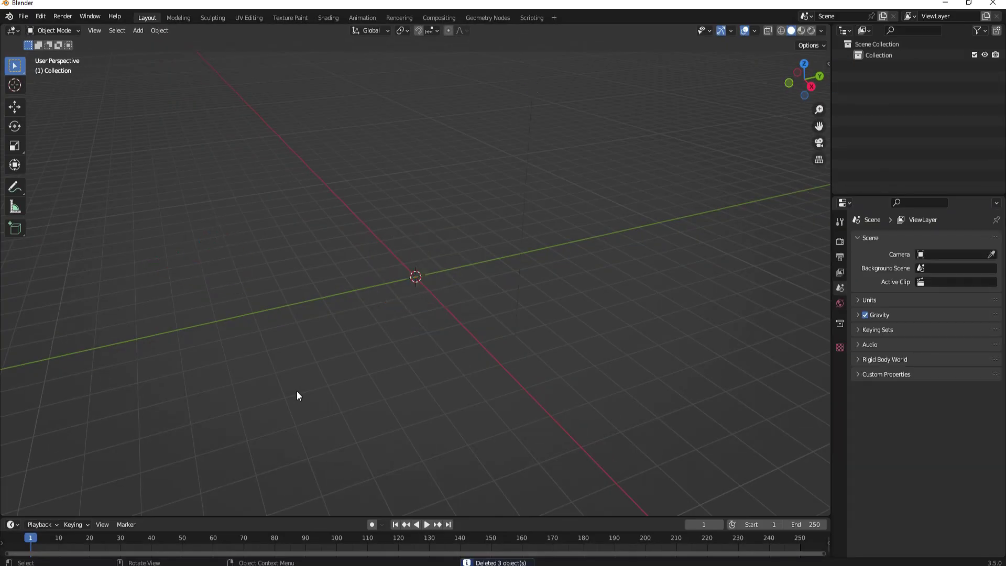
click(23, 16)
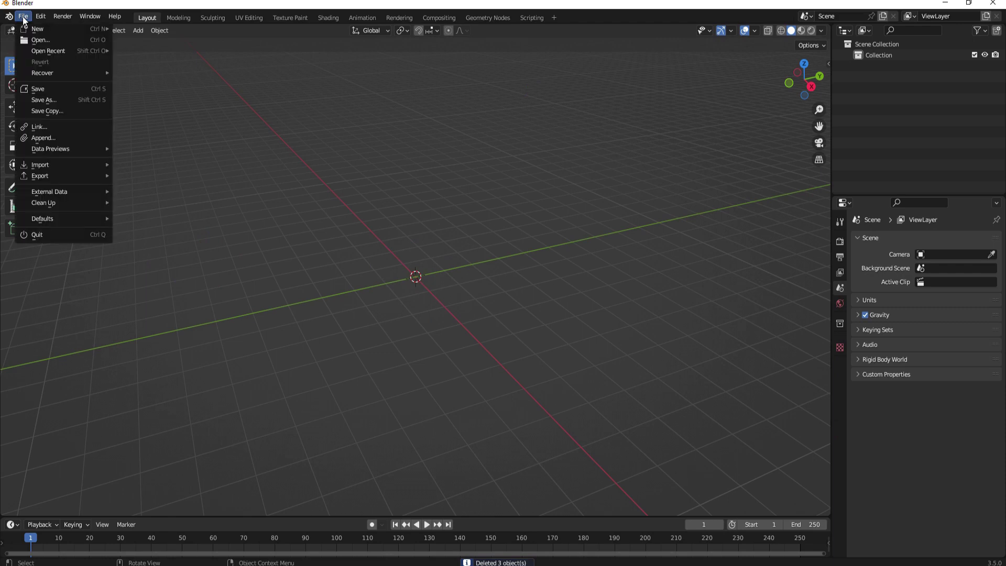
mouse_move(54, 168)
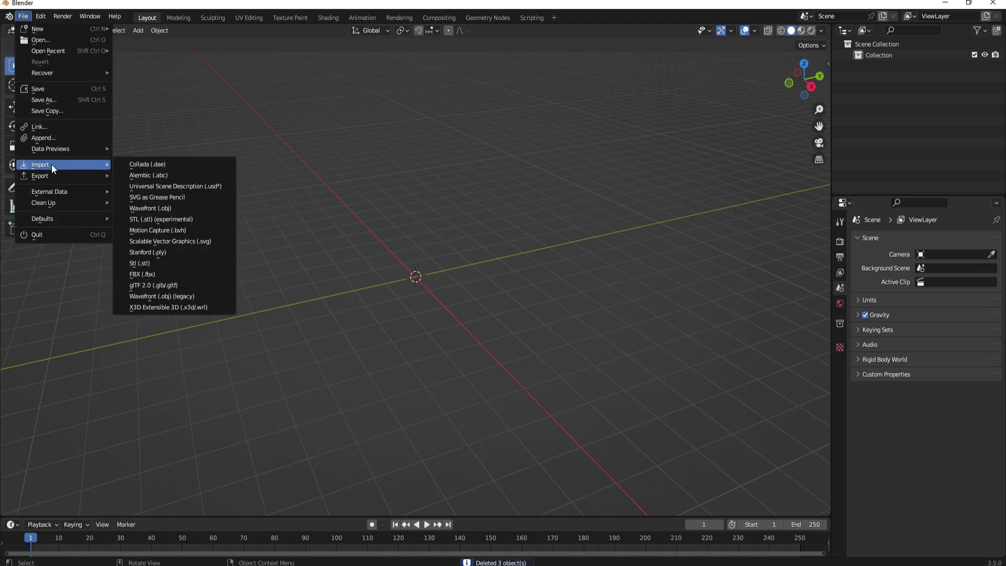
click(181, 241)
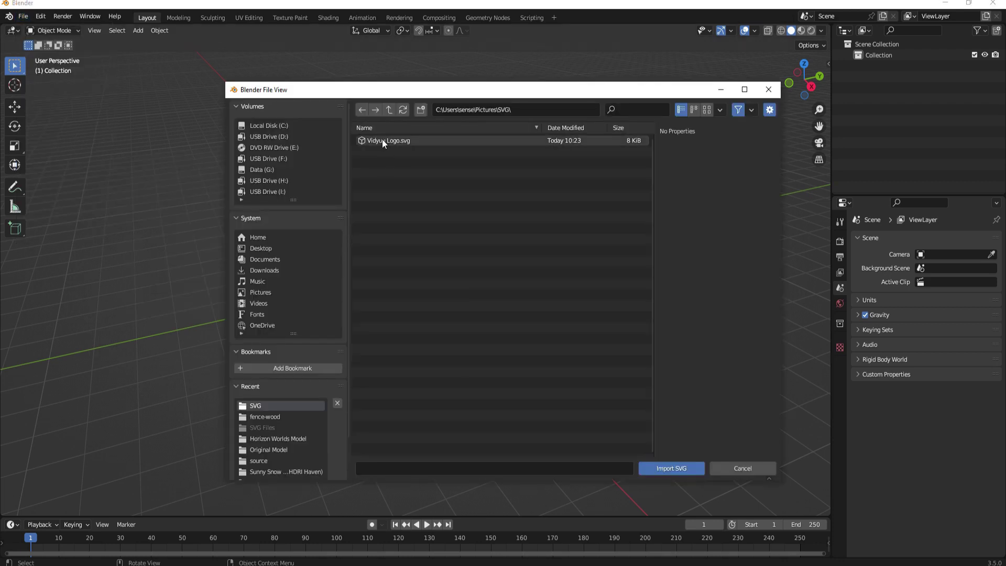
double_click(382, 140)
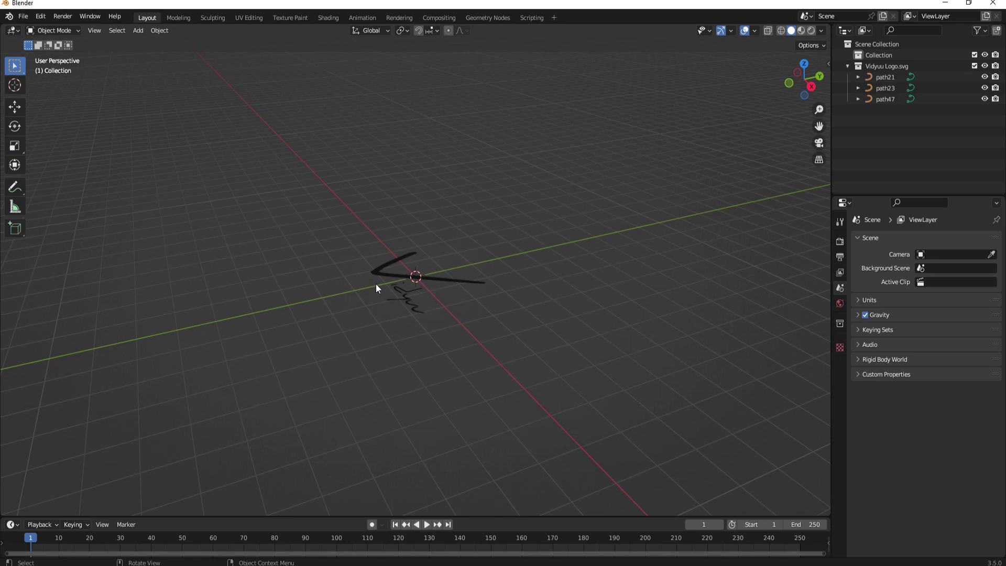
Step: Join curves path21, path23 and path47 into one object and show its Object Data settings
middle_drag(375, 283, 448, 327)
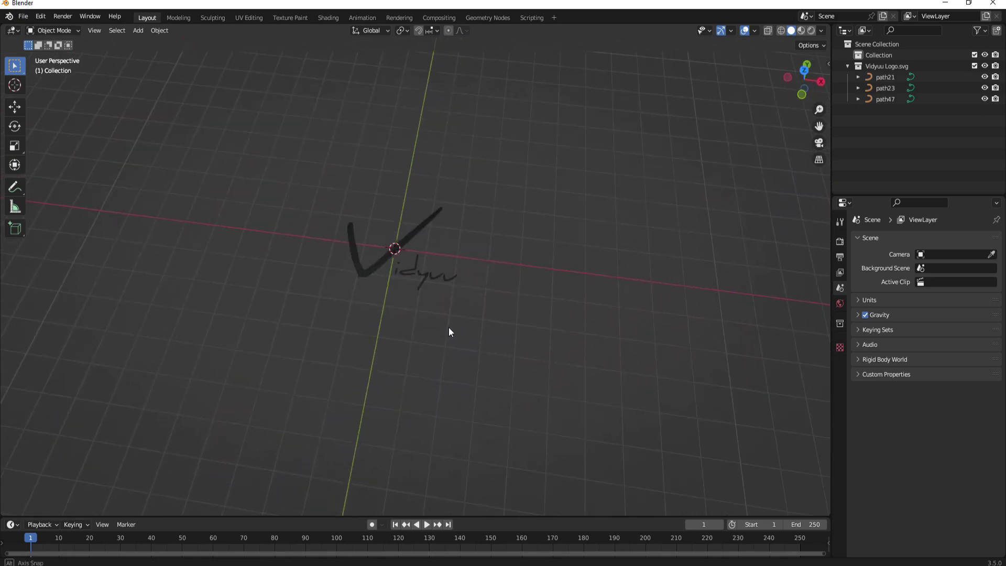
scroll(433, 309, up, 5)
mouse_move(369, 332)
shift+middle_down()
mouse_move(390, 413)
mouse_move(392, 360)
mouse_move(371, 386)
mouse_move(399, 268)
shift+middle_up()
key(a)
key(ctrl+j)
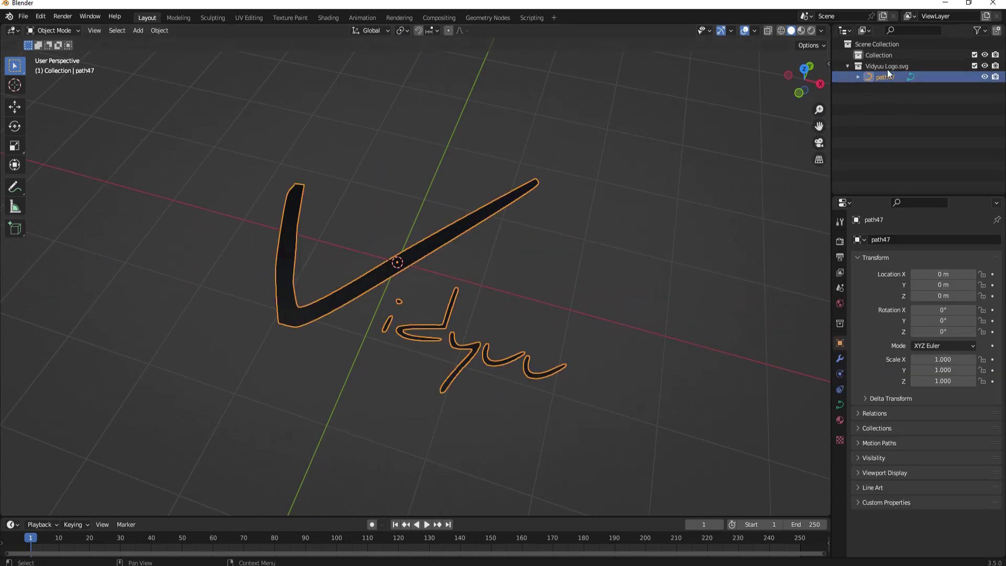
click(838, 404)
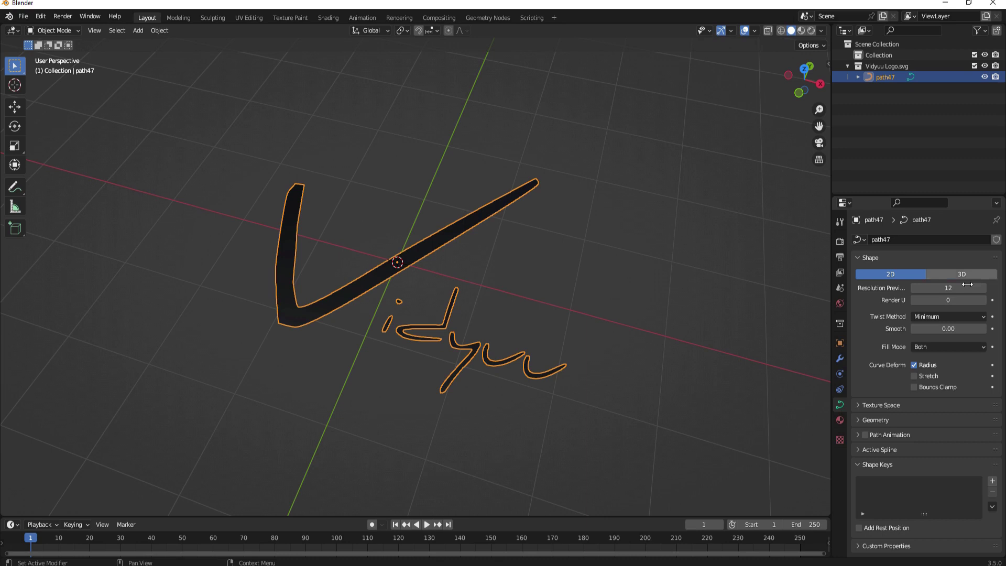
Step: Rotate path47 90° about X and raise it to Location Z 1.1598 m
click(840, 343)
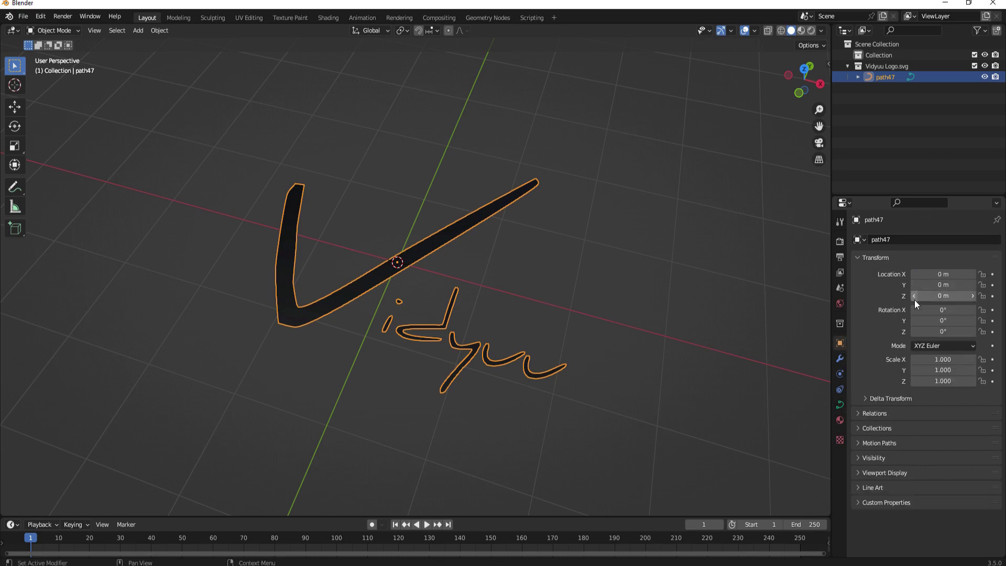
click(946, 310)
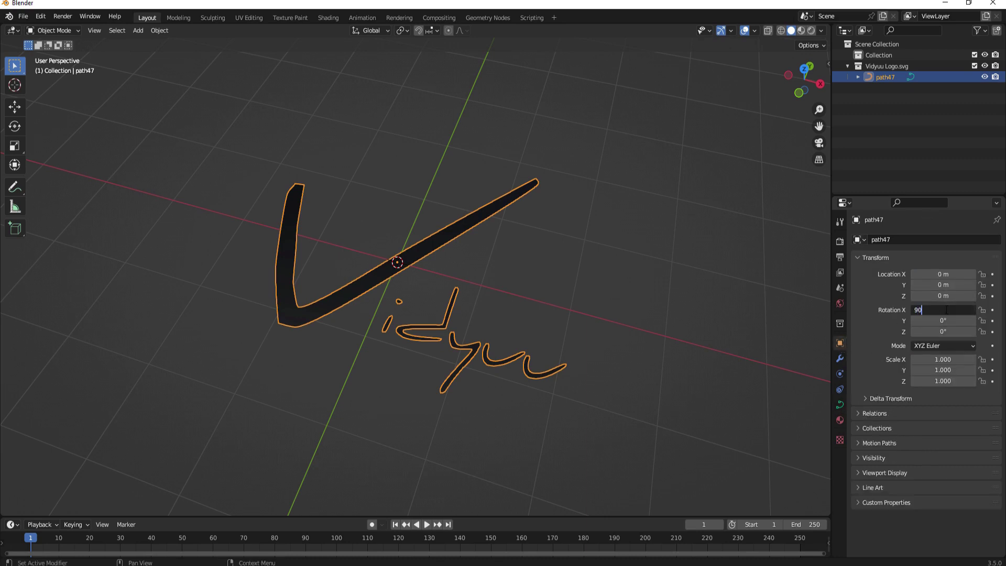
key(Return)
middle_drag(775, 317, 658, 265)
key(KP_1)
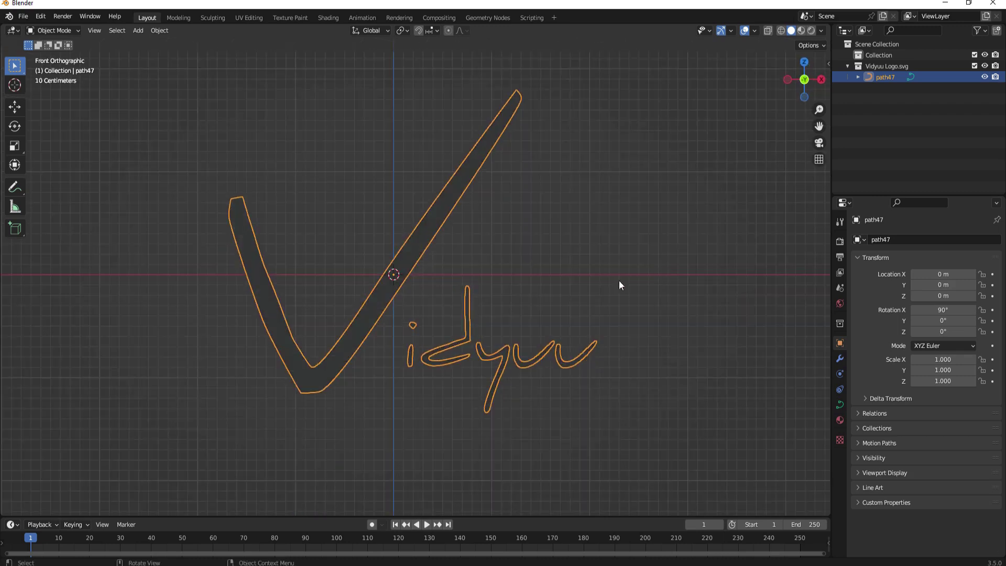
key(g)
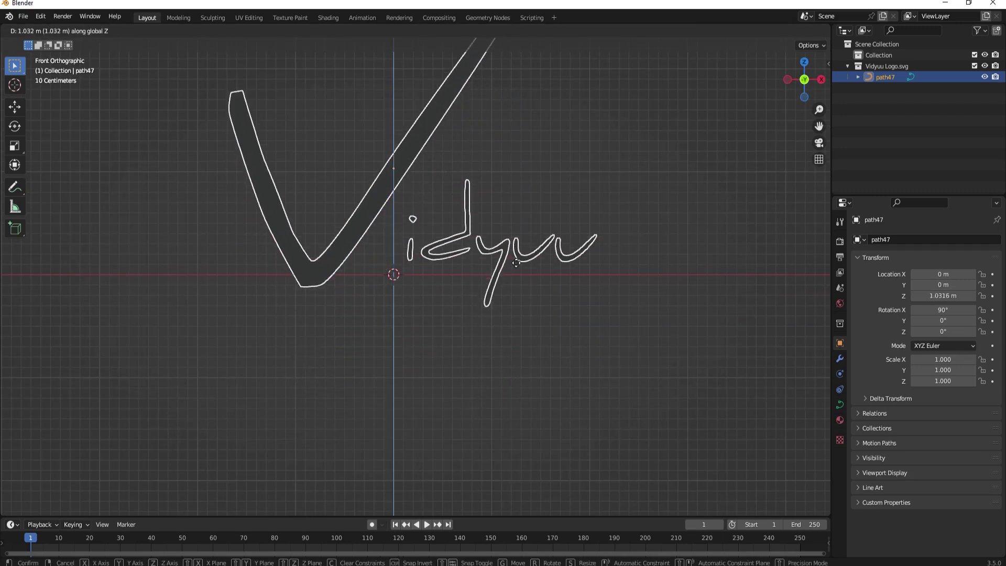
click(600, 267)
middle_drag(600, 267, 495, 260)
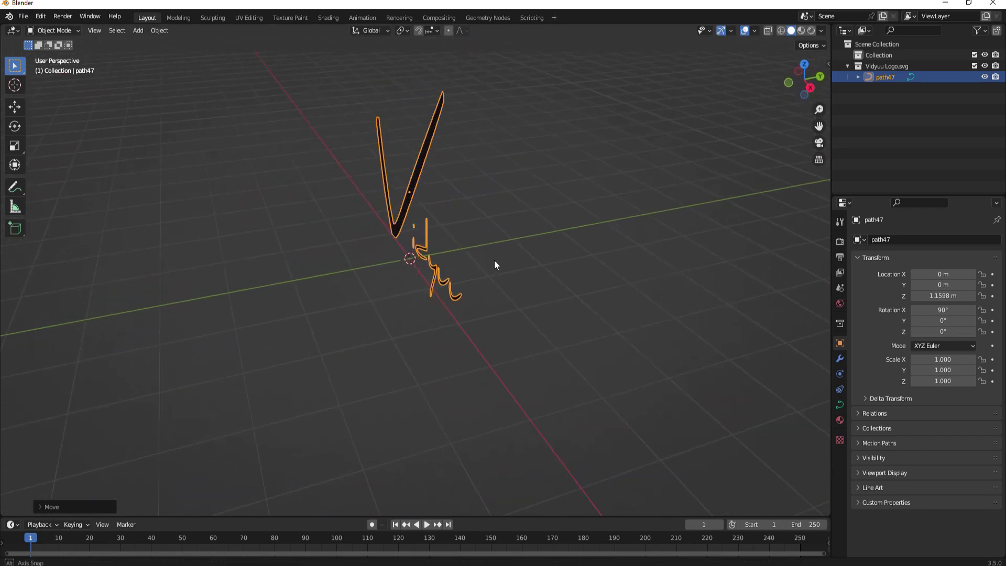
Step: Set the path47 curve's Geometry Extrude value to 0.2 m
click(840, 406)
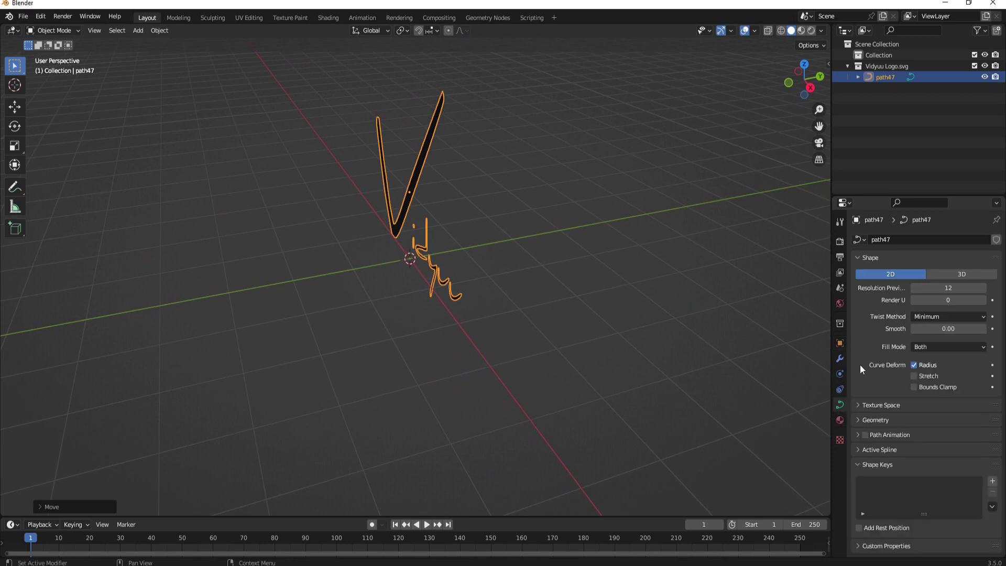
click(860, 420)
scroll(886, 417, down, 1)
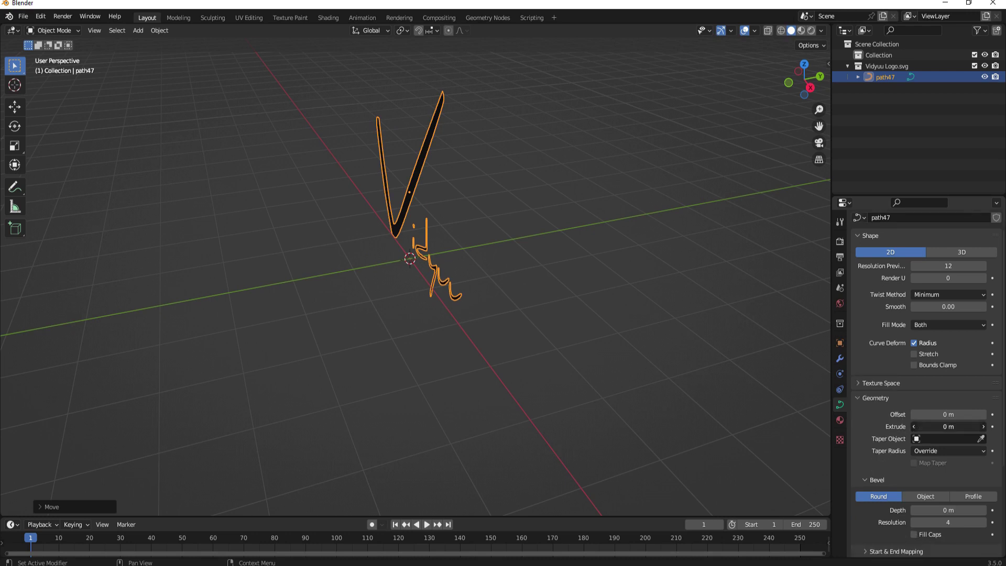
drag(948, 426, 981, 426)
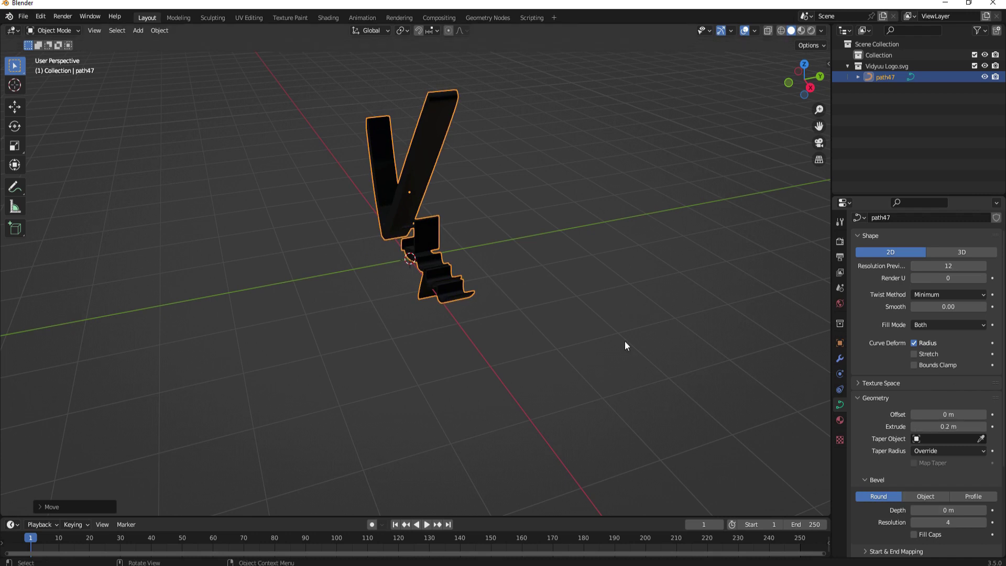
middle_drag(624, 341, 539, 178)
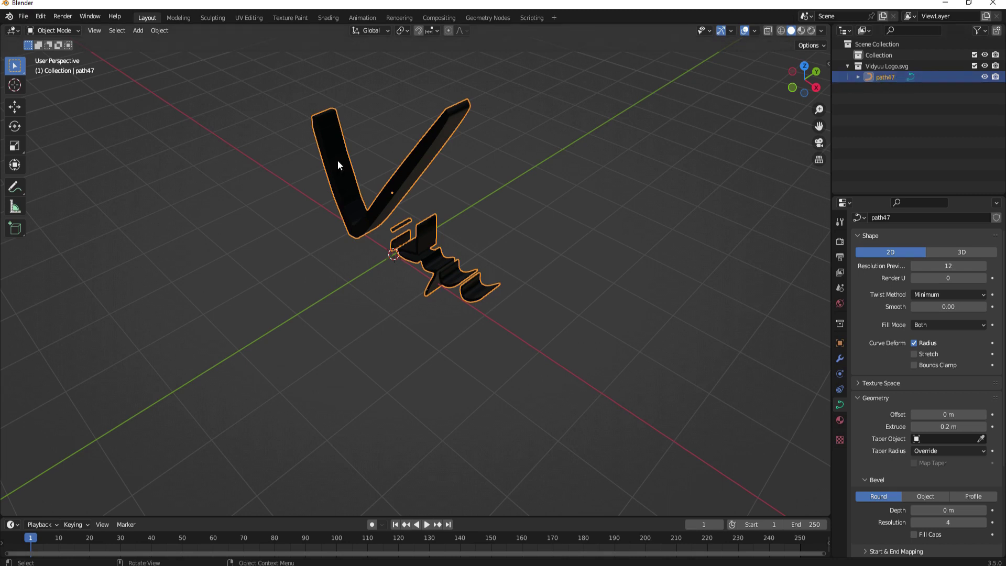
Step: Convert the extruded path47 curve to a mesh with Object > Convert > Mesh
click(159, 30)
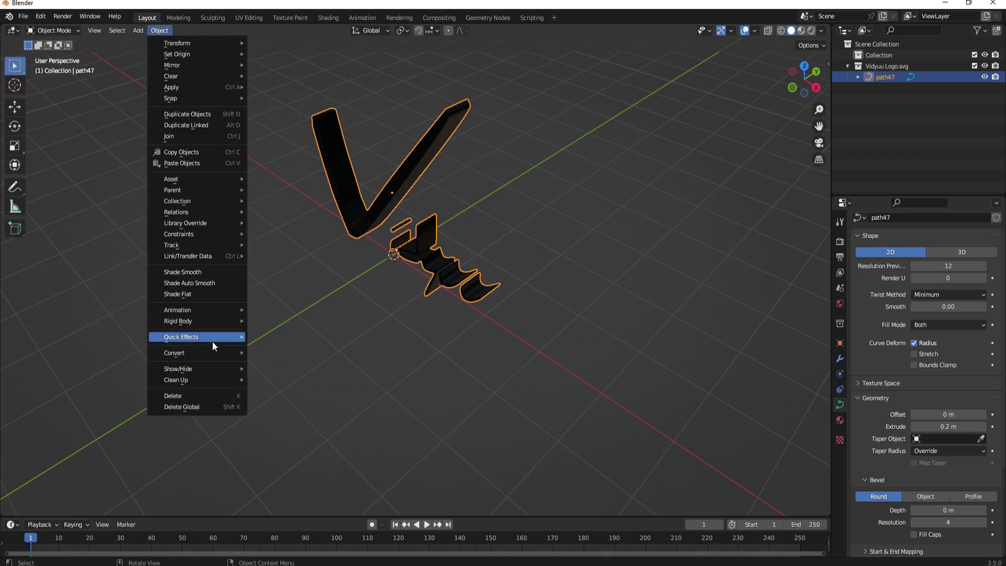
mouse_move(208, 354)
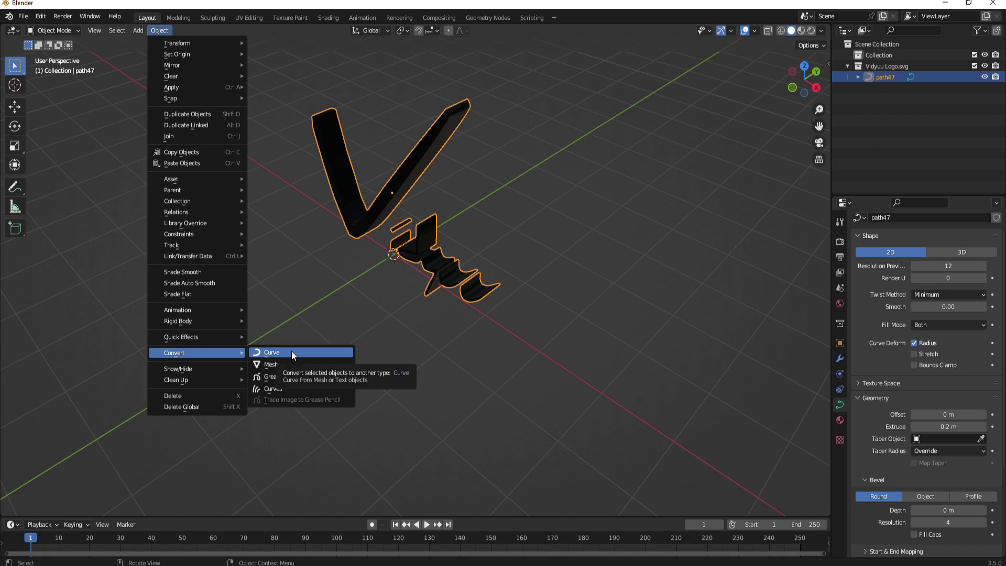
click(283, 367)
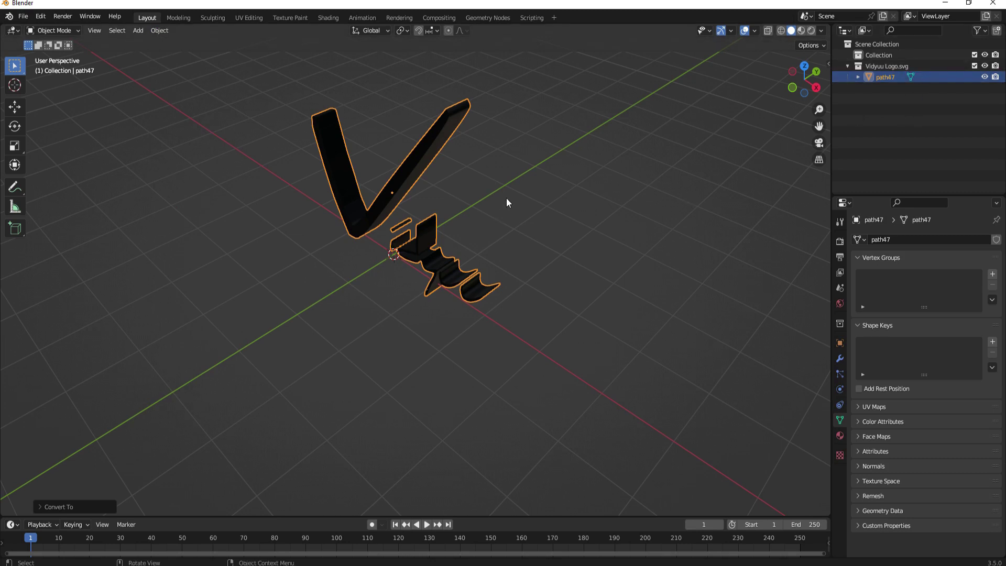
middle_drag(537, 209, 547, 227)
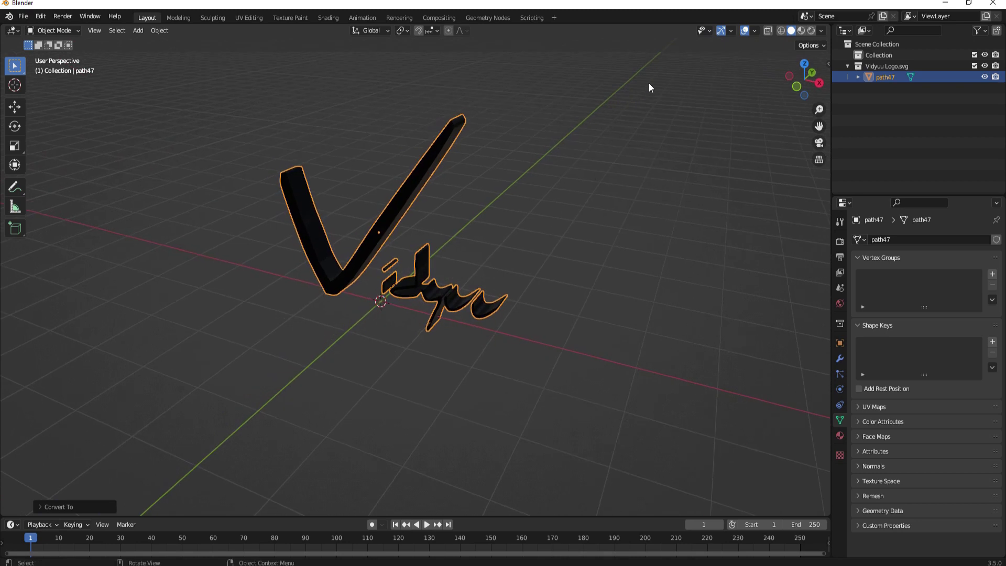
Step: Turn on viewport Statistics and inspect path47's fully selected 5,784-vertex mesh in Edit Mode
click(754, 30)
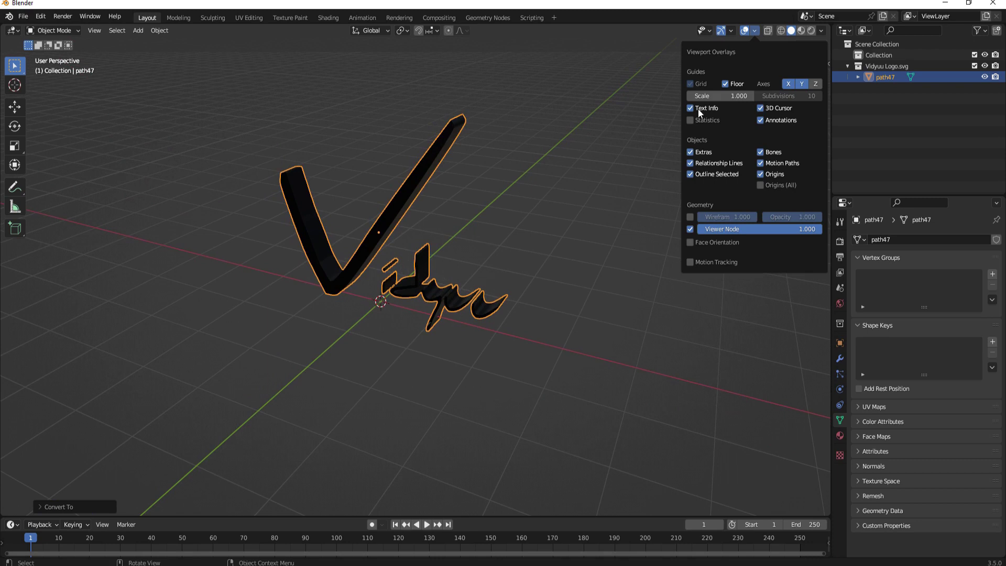
click(690, 120)
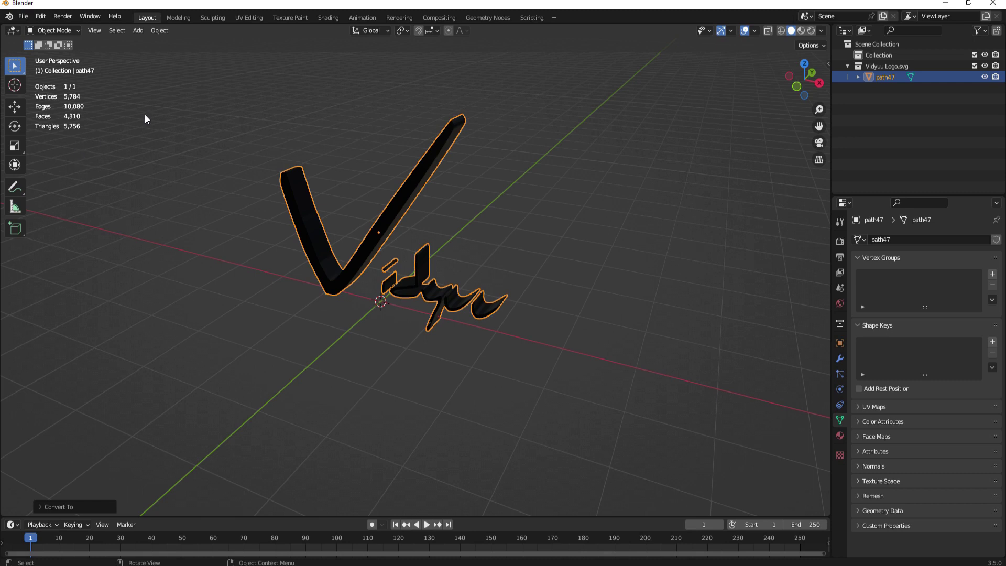
key(Tab)
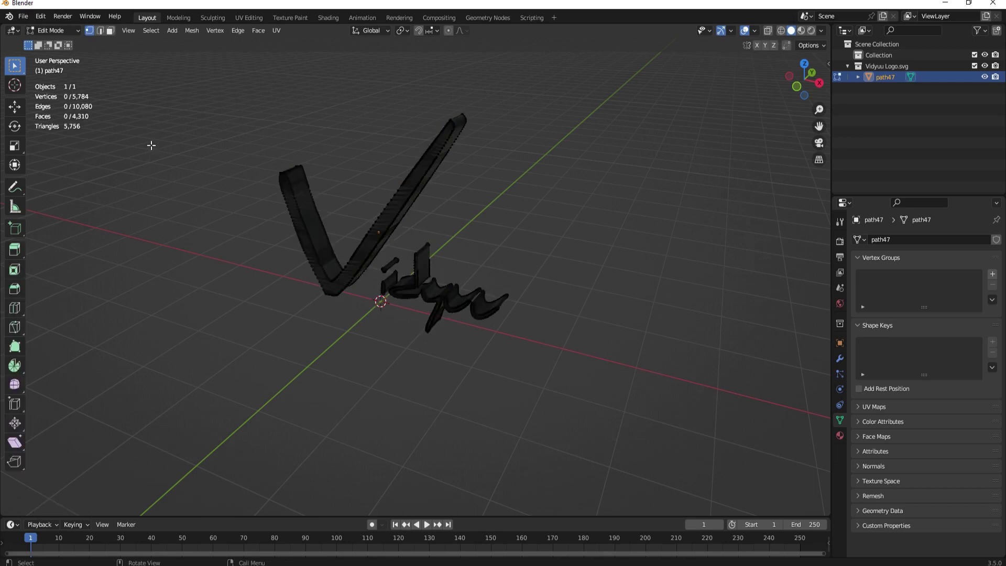
key(a)
middle_drag(519, 236, 552, 202)
scroll(551, 202, up, 8)
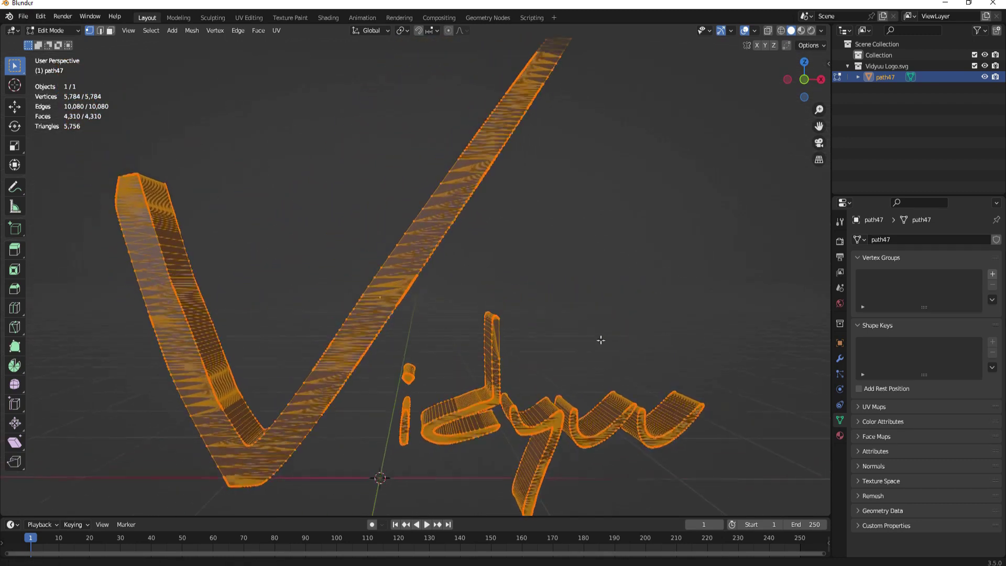
scroll(601, 340, up, 1)
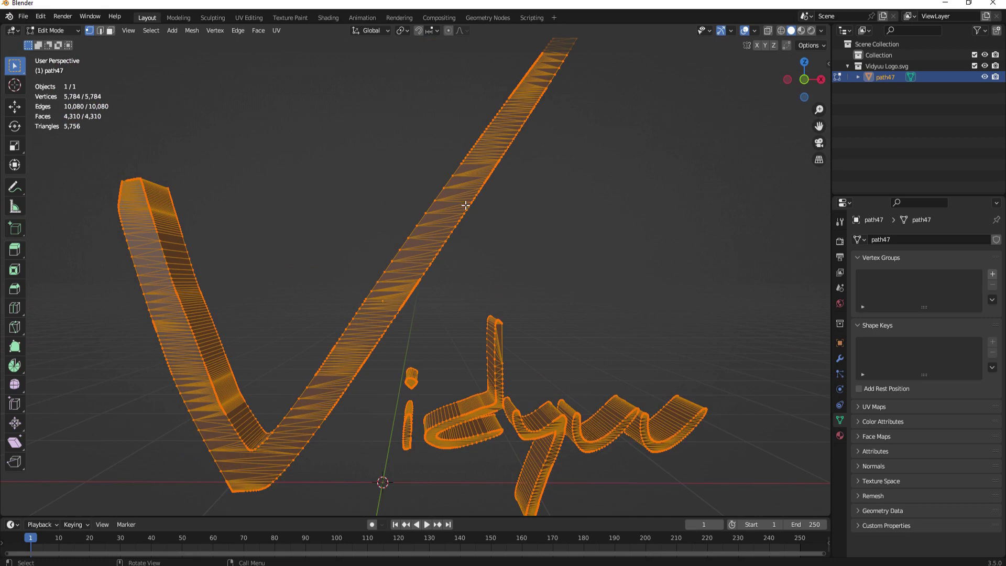
scroll(561, 228, down, 4)
middle_drag(561, 229, 528, 255)
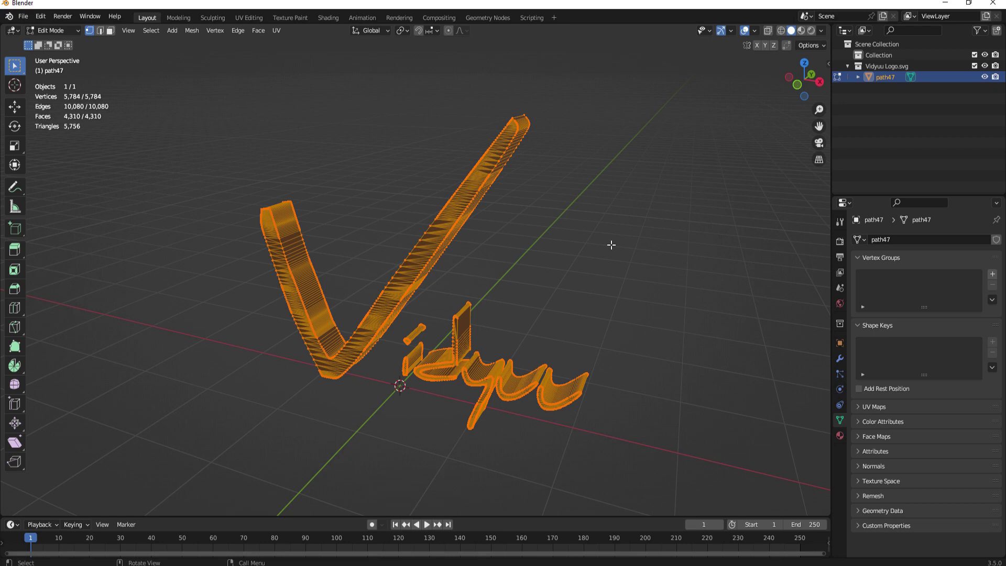
Step: Return to Object Mode and add a Decimate modifier to path47 in Modifier Properties
key(Tab)
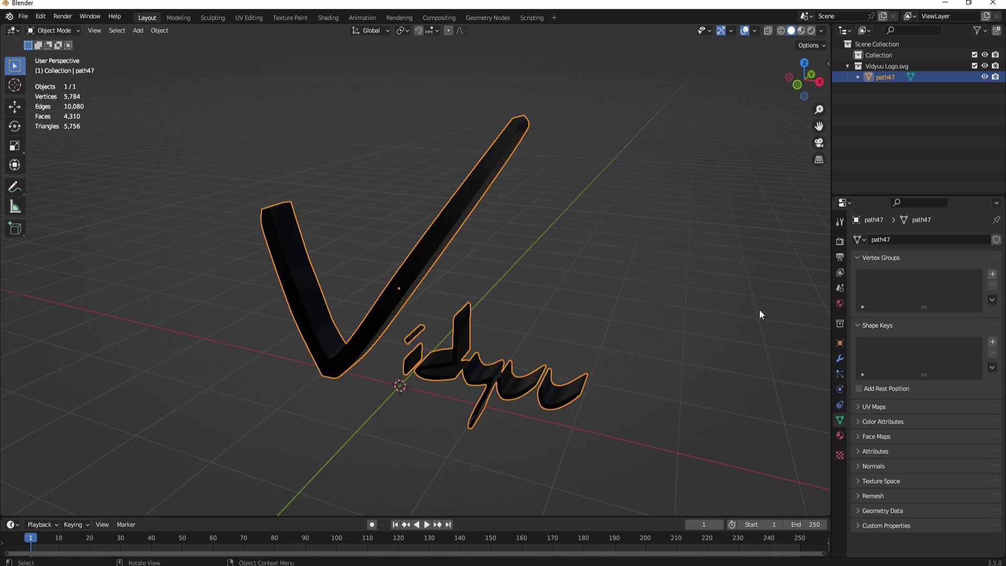
click(840, 359)
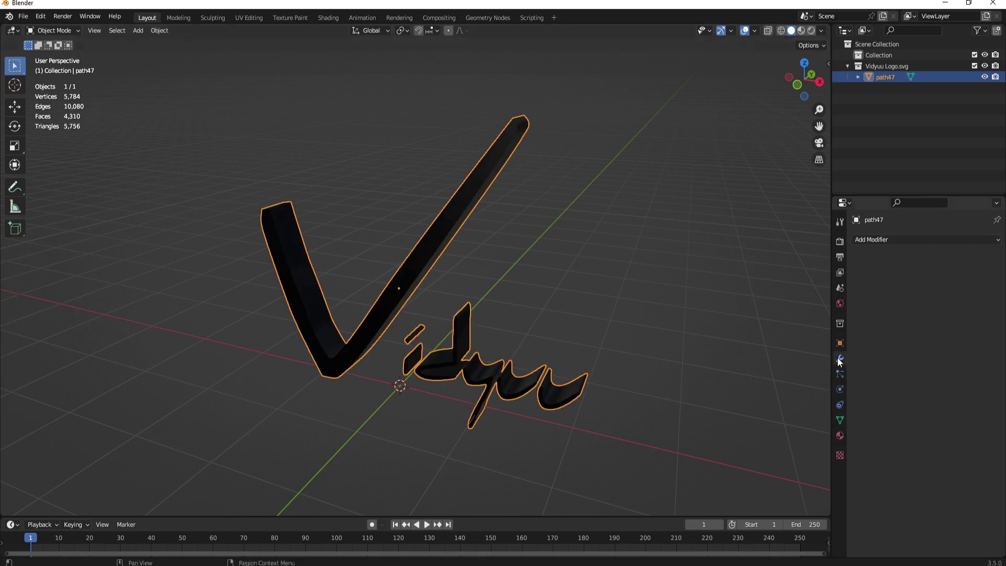
click(875, 240)
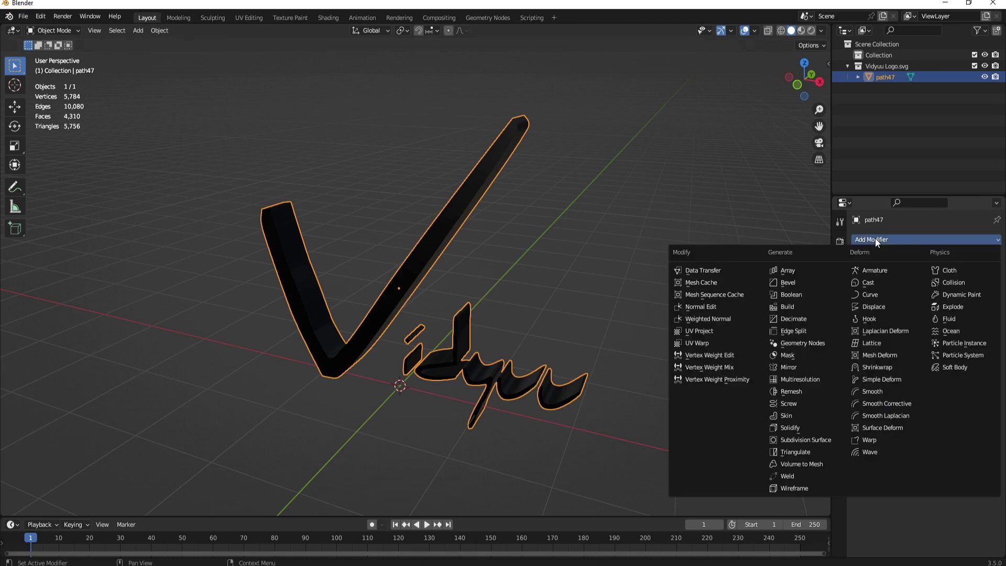
click(792, 321)
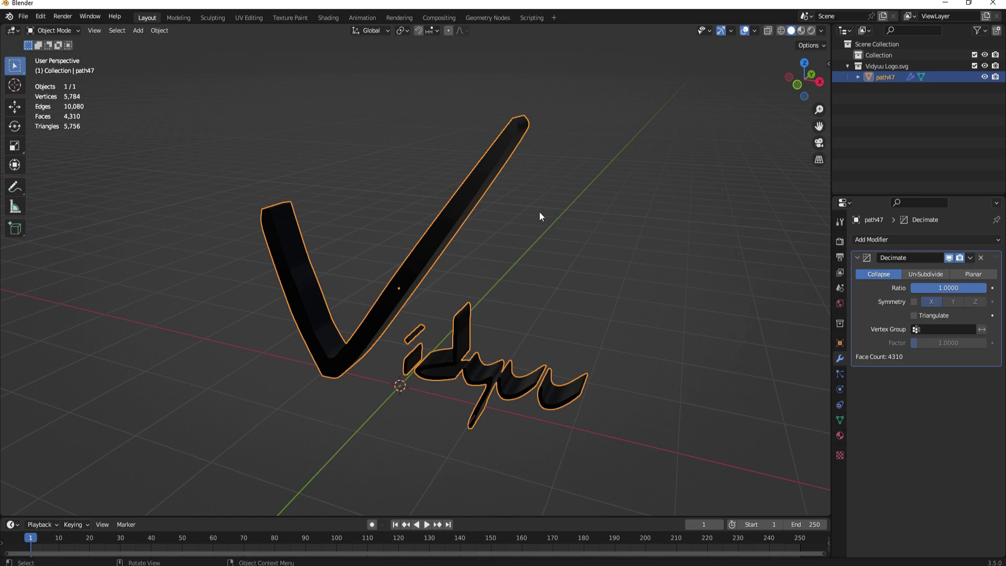
Step: Set path47's Decimate ratio to 0.1, reducing the logo to 523 faces and 605 vertices
middle_drag(540, 212, 512, 227)
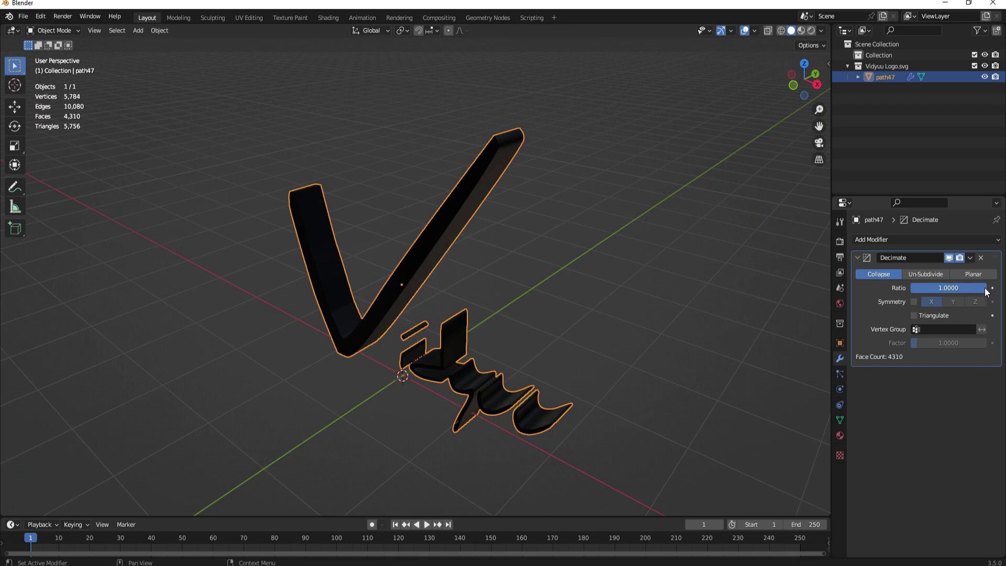
drag(948, 287, 934, 288)
drag(948, 287, 920, 288)
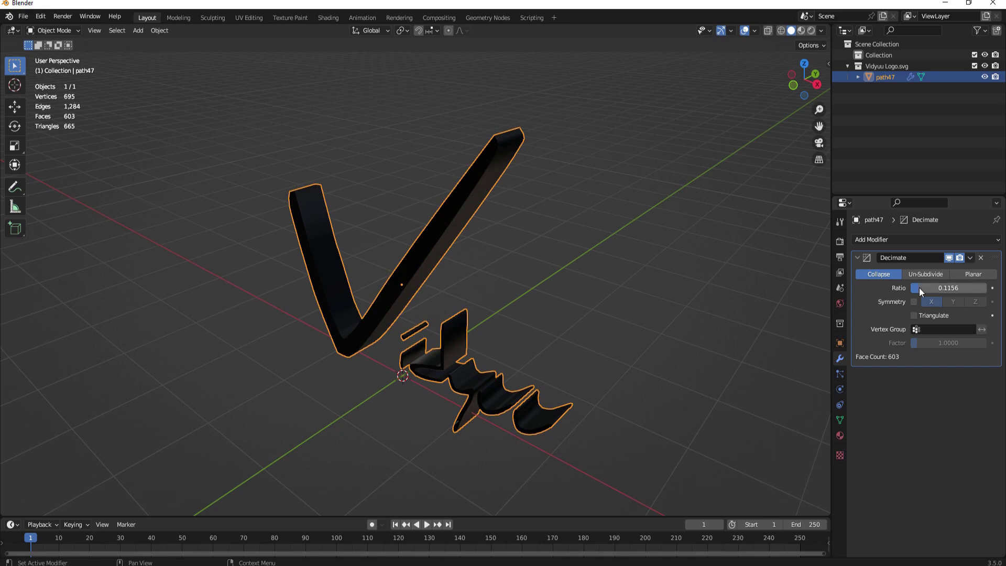
mouse_move(640, 281)
middle_down()
mouse_move(627, 281)
mouse_move(690, 250)
mouse_move(668, 325)
mouse_move(631, 289)
mouse_move(560, 288)
mouse_move(629, 296)
middle_up()
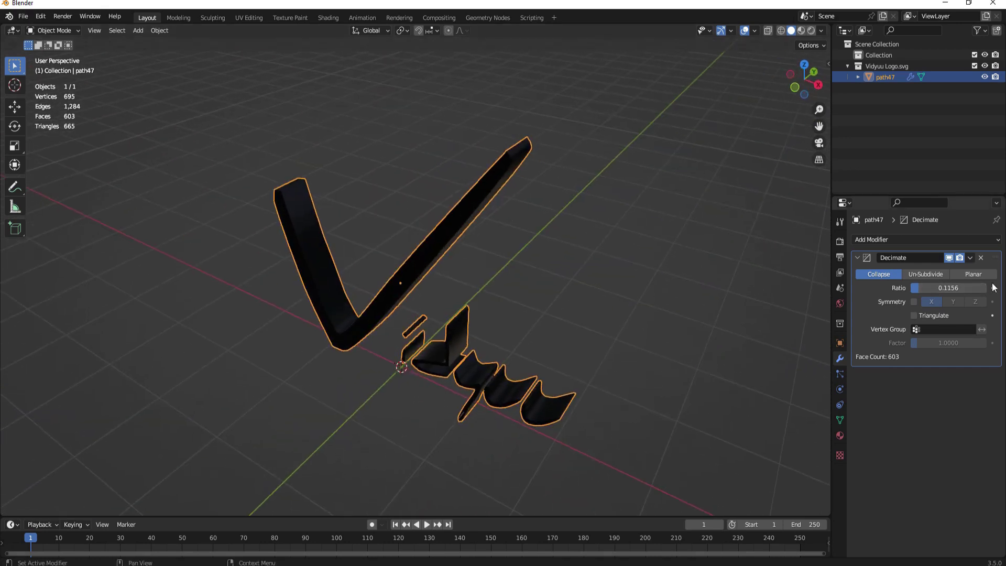
double_click(947, 287)
text(0.1)
key(Return)
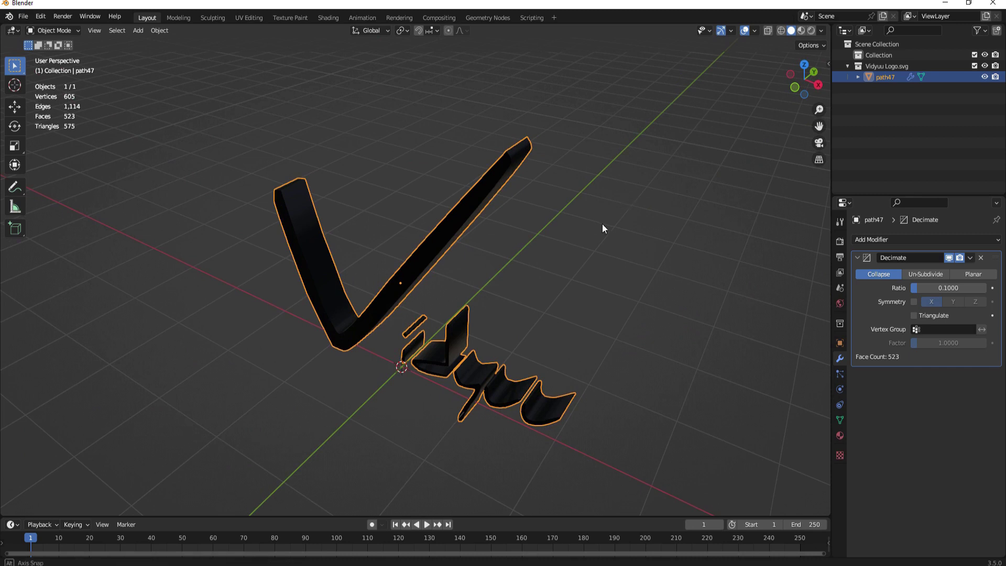
middle_drag(602, 225, 699, 205)
Step: Apply the Decimate modifier, check the 605-vertex mesh in Edit Mode, then deselect in Object Mode
click(971, 257)
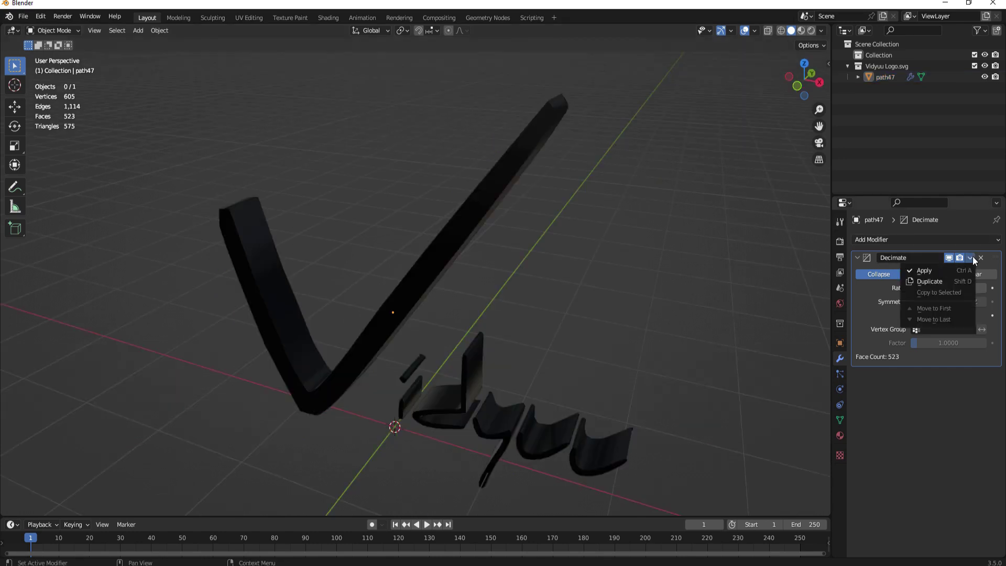
click(926, 271)
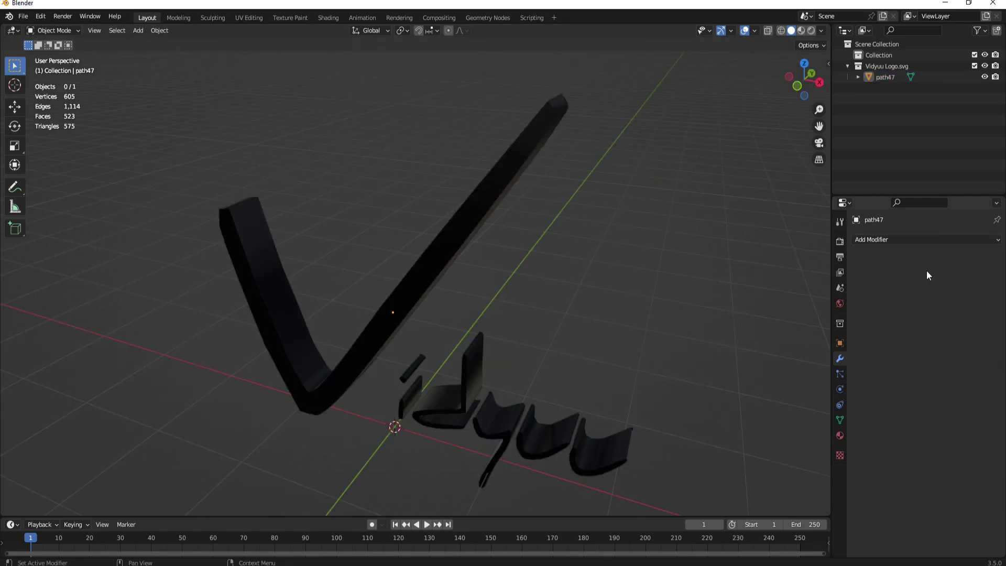
key(Tab)
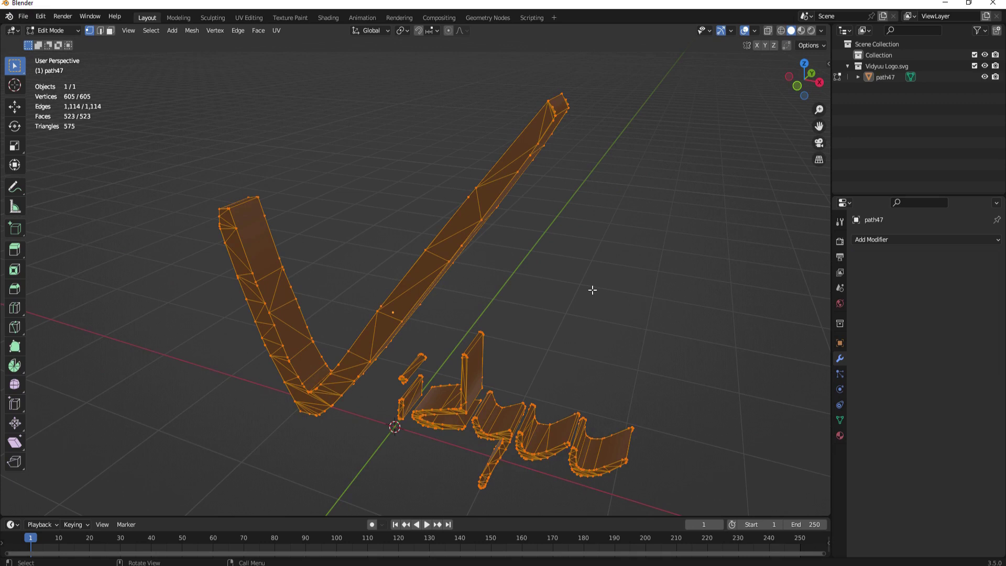
middle_drag(583, 316, 617, 312)
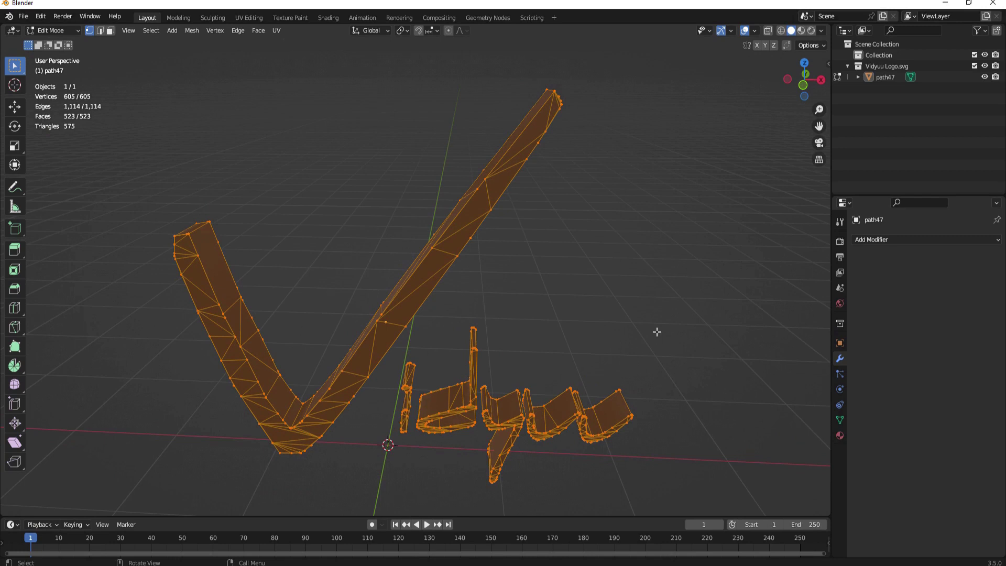
key(Tab)
click(718, 268)
middle_drag(618, 330, 586, 283)
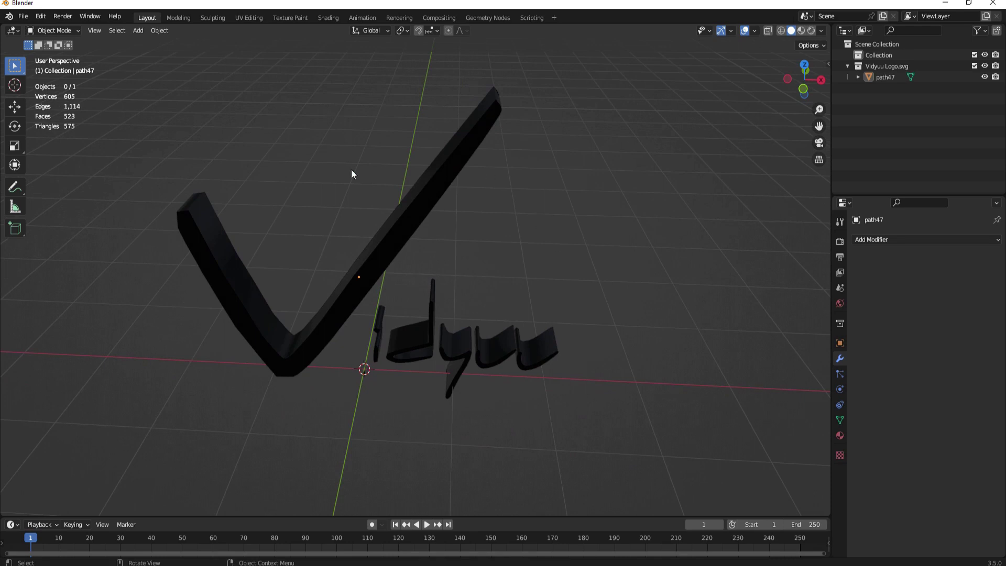